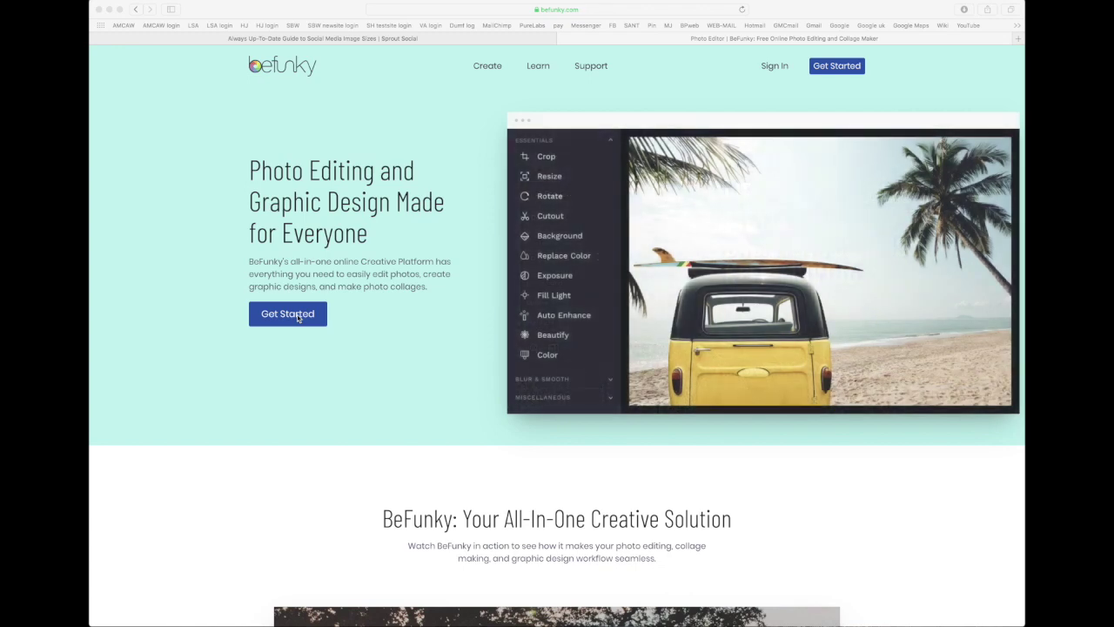
# Load the purple-stone pendant photo into the BeFunky Photo Editor and start the Crop tool.
pyautogui.click(299, 318)
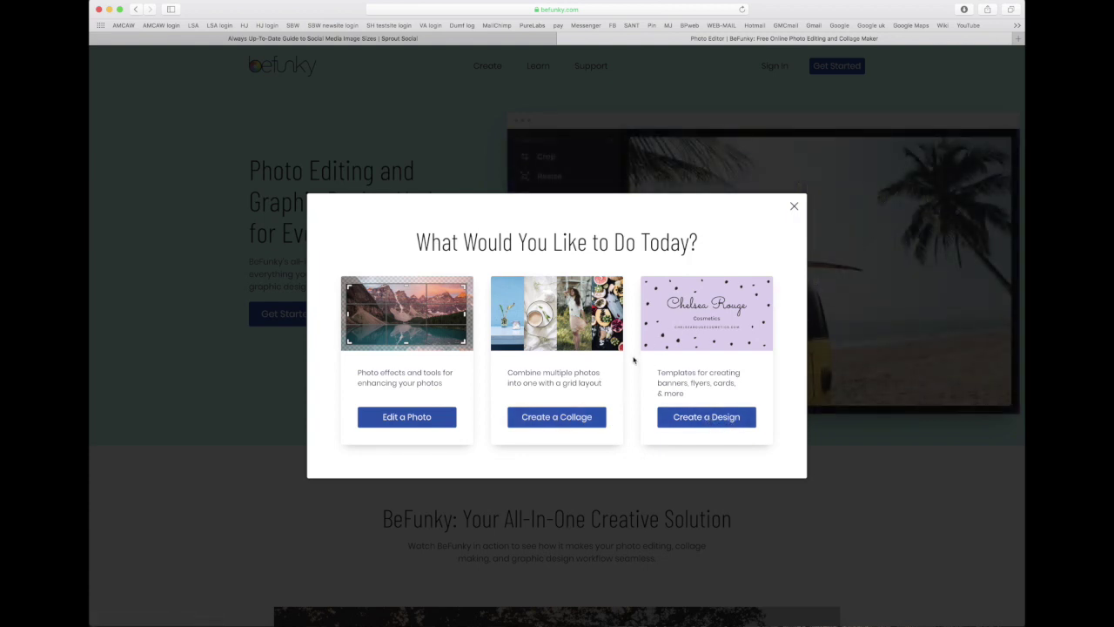
pyautogui.click(406, 417)
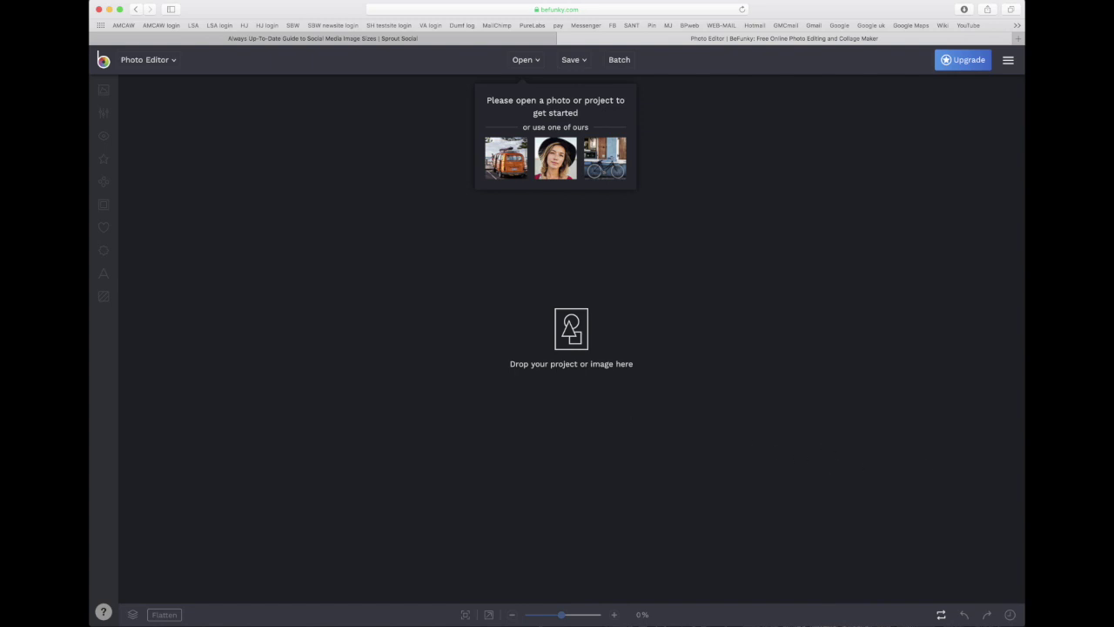
pyautogui.moveTo(1018, 620); pyautogui.dragTo(597, 342)
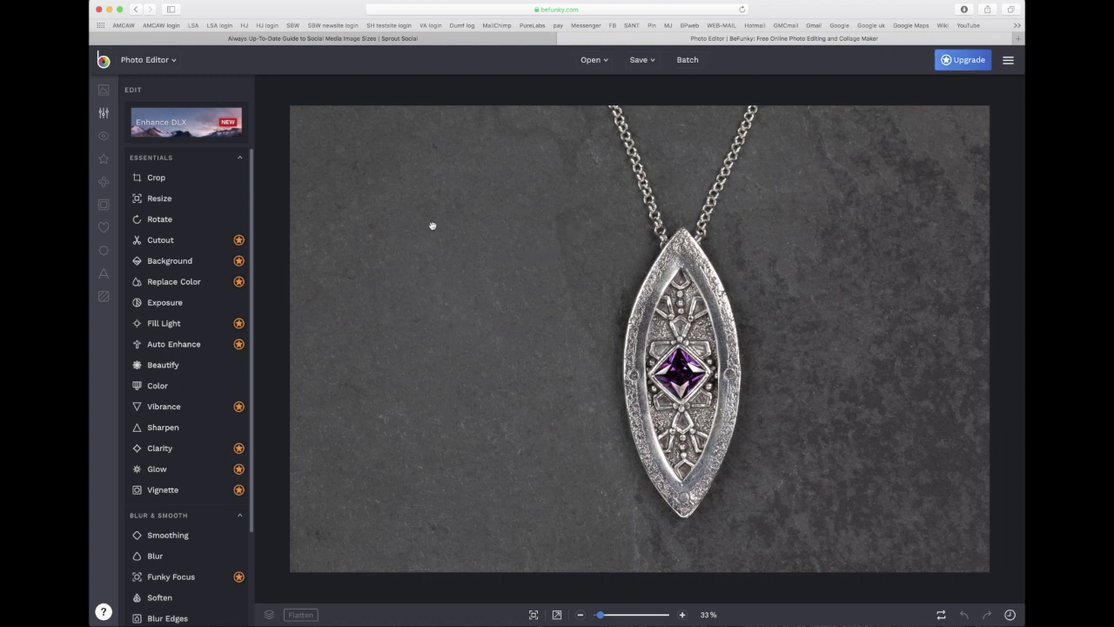
pyautogui.click(157, 179)
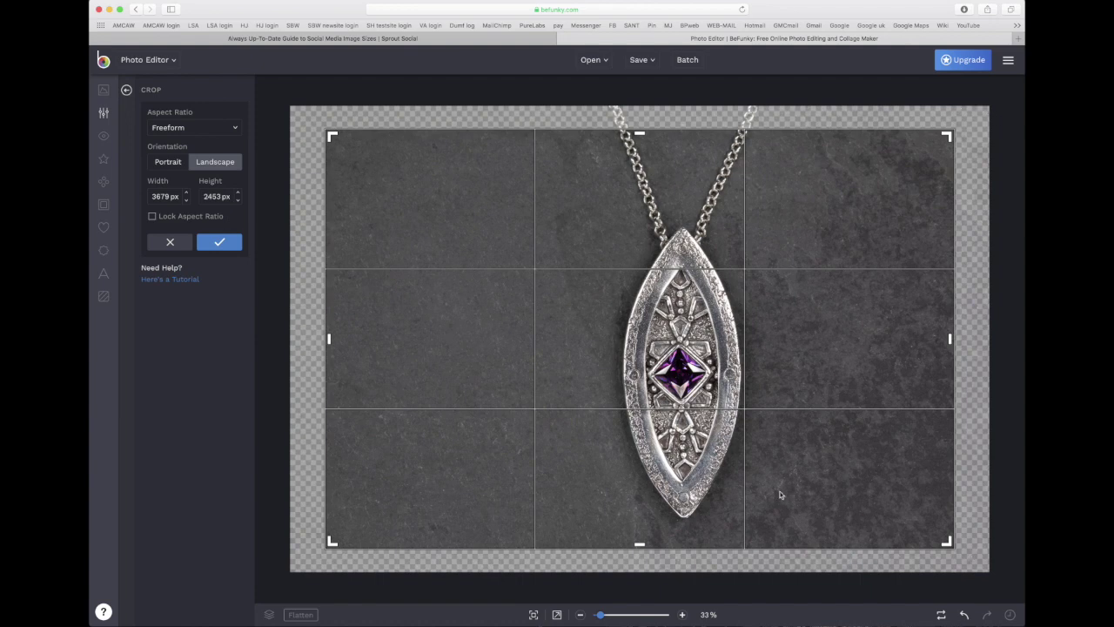
# Try the portrait and landscape orientations, and shape a freeform landscape crop frame of about 3244 by 2468 px.
pyautogui.click(169, 164)
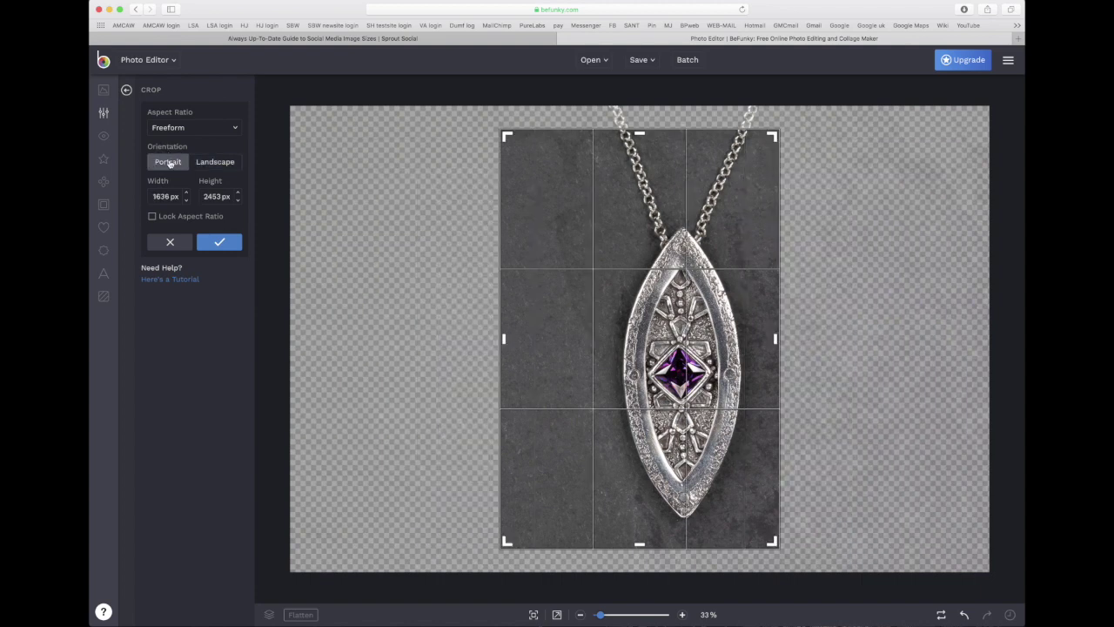
pyautogui.click(217, 163)
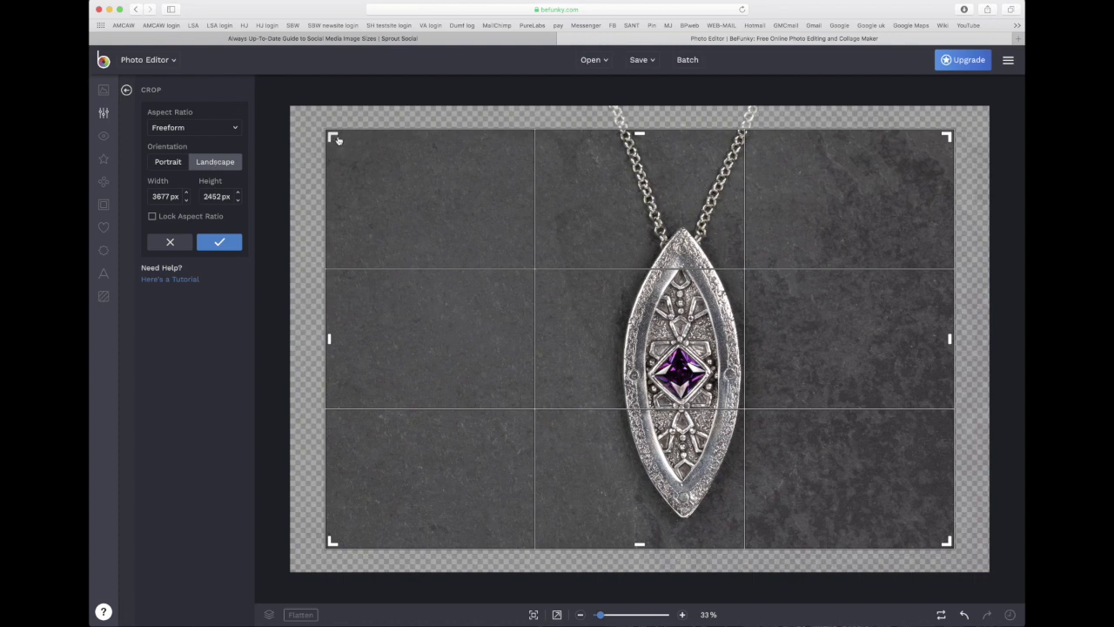
pyautogui.moveTo(335, 141)
pyautogui.mouseDown()
pyautogui.moveTo(462, 231)
pyautogui.moveTo(340, 172)
pyautogui.moveTo(329, 139)
pyautogui.mouseUp()
pyautogui.moveTo(639, 143)
pyautogui.mouseDown()
pyautogui.moveTo(641, 223)
pyautogui.moveTo(640, 133)
pyautogui.moveTo(640, 150)
pyautogui.mouseUp()
pyautogui.moveTo(326, 336); pyautogui.dragTo(363, 364)
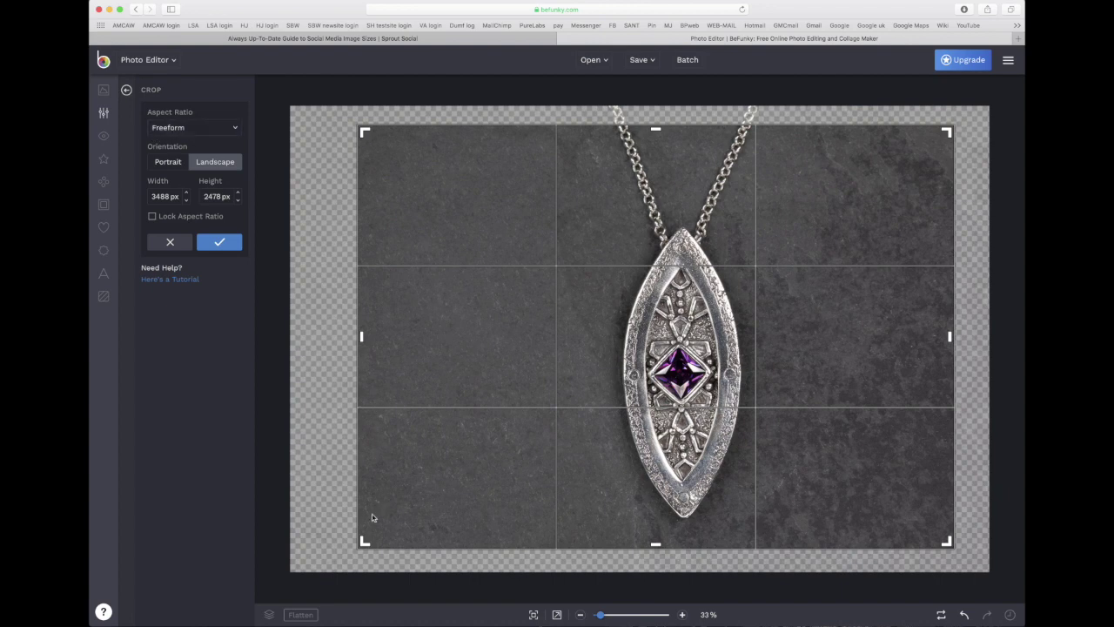
pyautogui.moveTo(364, 543); pyautogui.dragTo(404, 544)
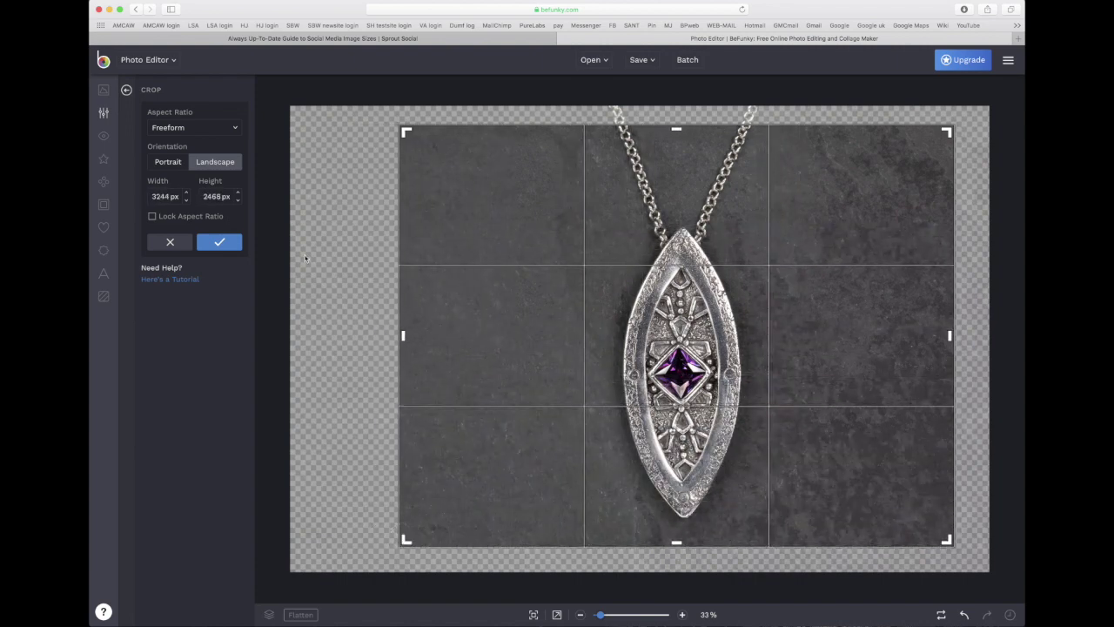
# Try the Original Ratio crop and shrink its frame to about 3195 by 2129 px around the pendant.
pyautogui.click(211, 128)
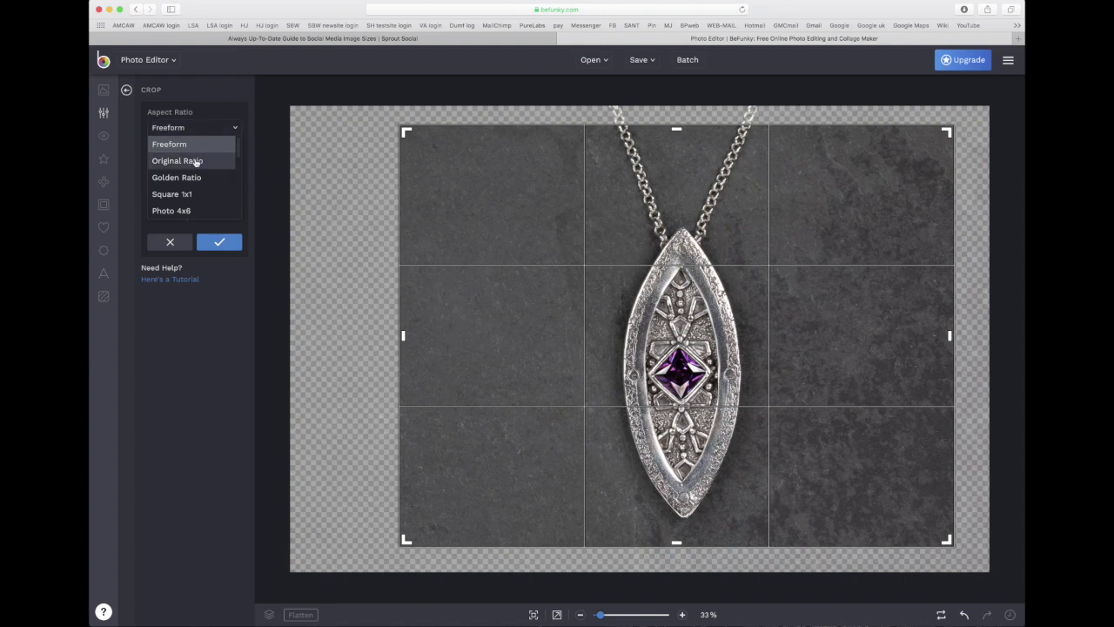
pyautogui.click(196, 162)
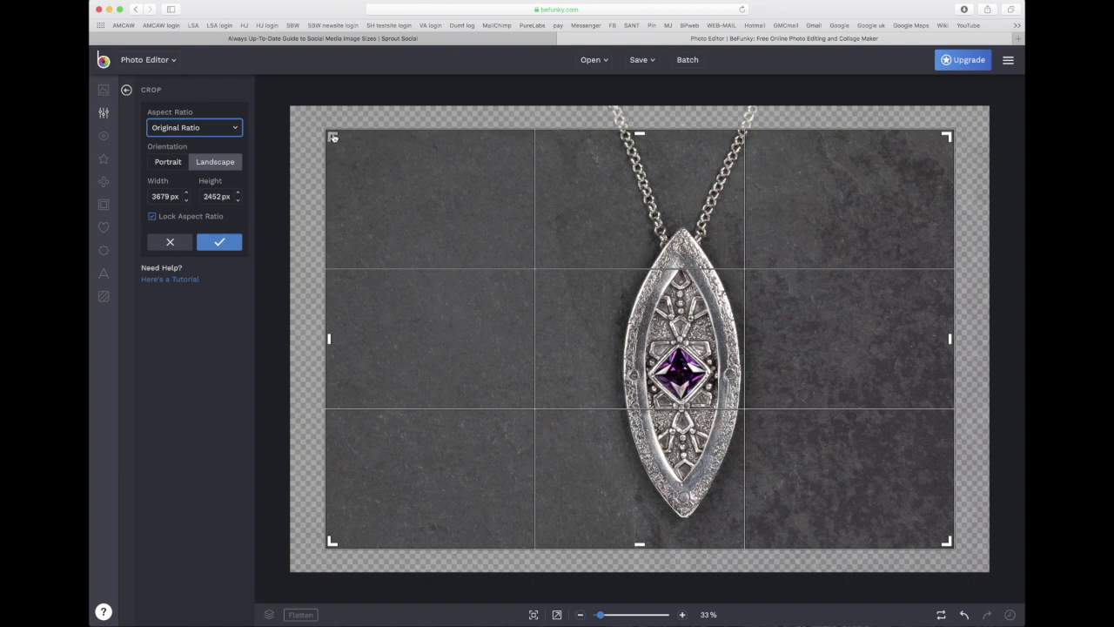
pyautogui.moveTo(332, 137); pyautogui.dragTo(416, 244)
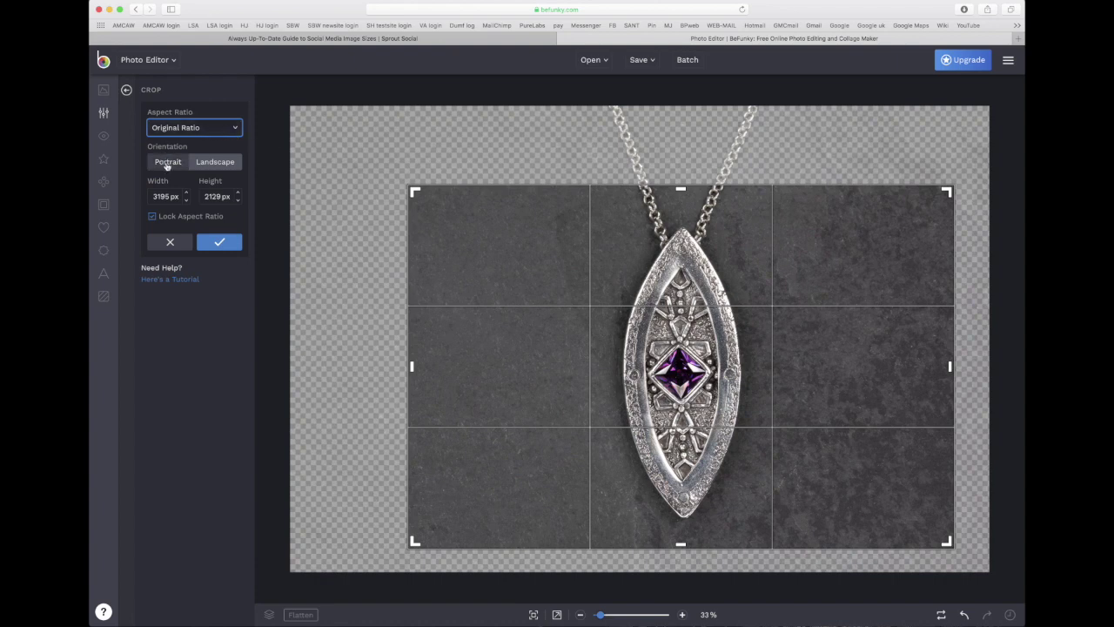
# Try the Facebook Cover, Twitter Header and Pinterest Pin aspect ratios on the crop frame.
pyautogui.click(226, 129)
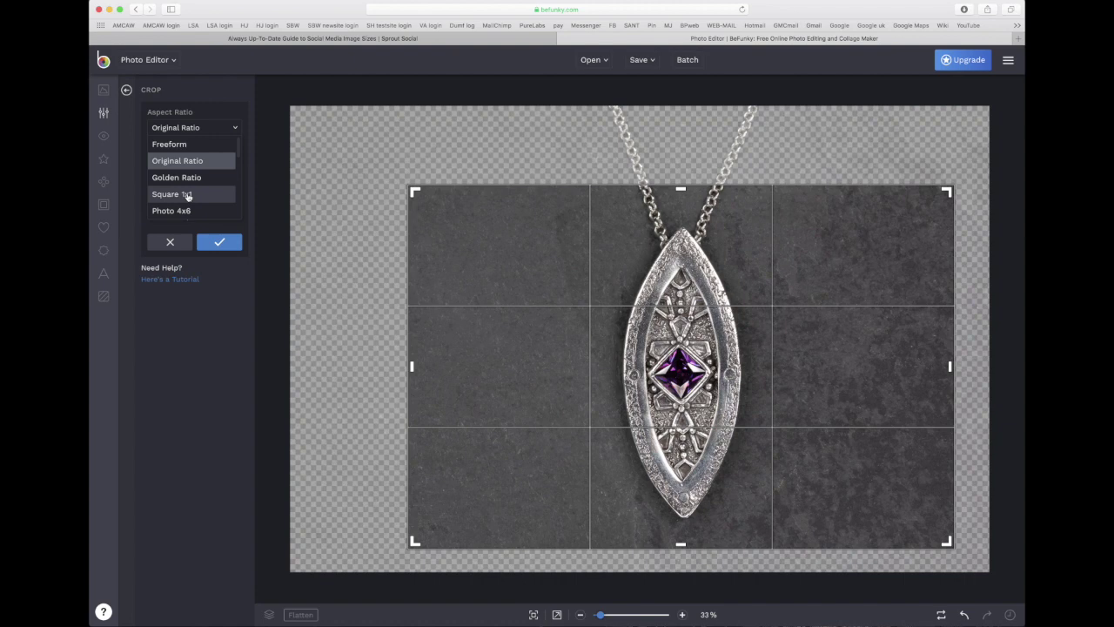
pyautogui.scroll(-5, 196, 197)
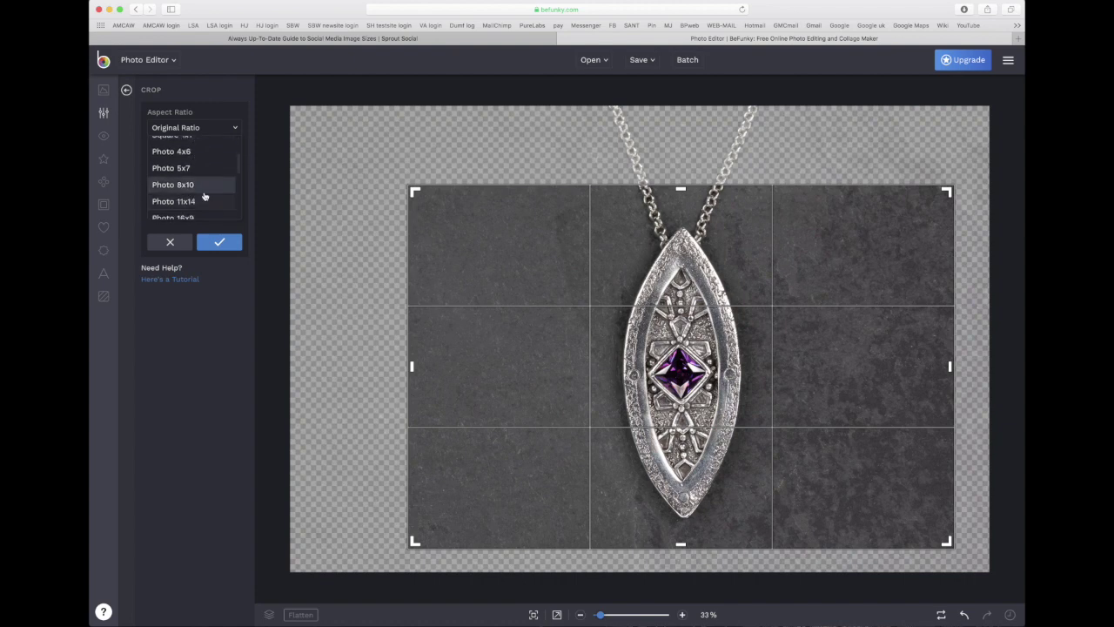
pyautogui.scroll(-4, 204, 197)
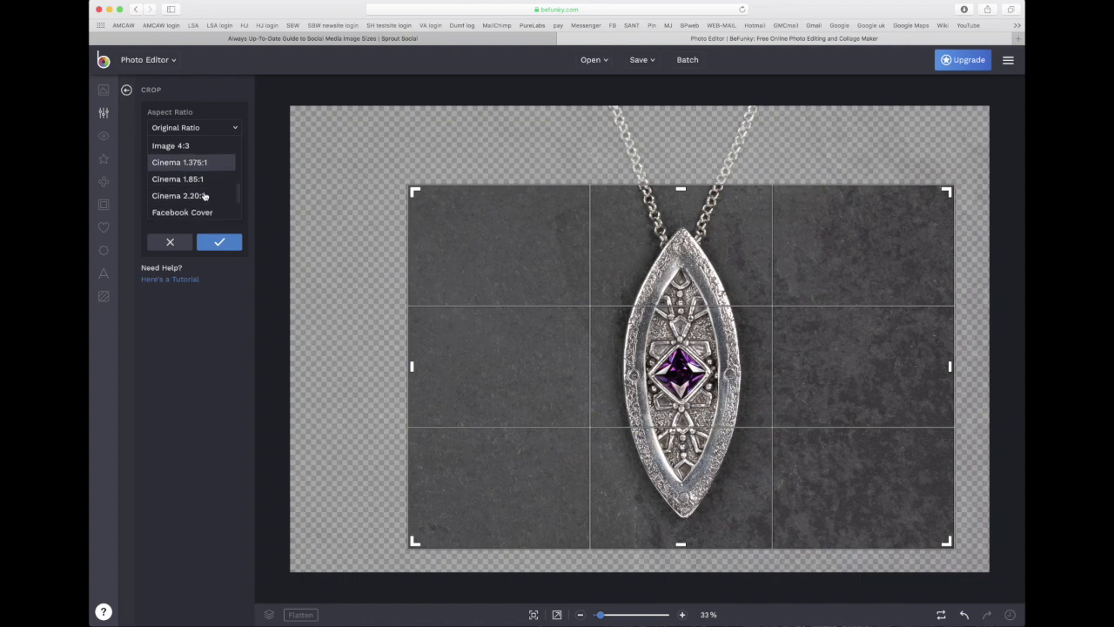
pyautogui.click(174, 180)
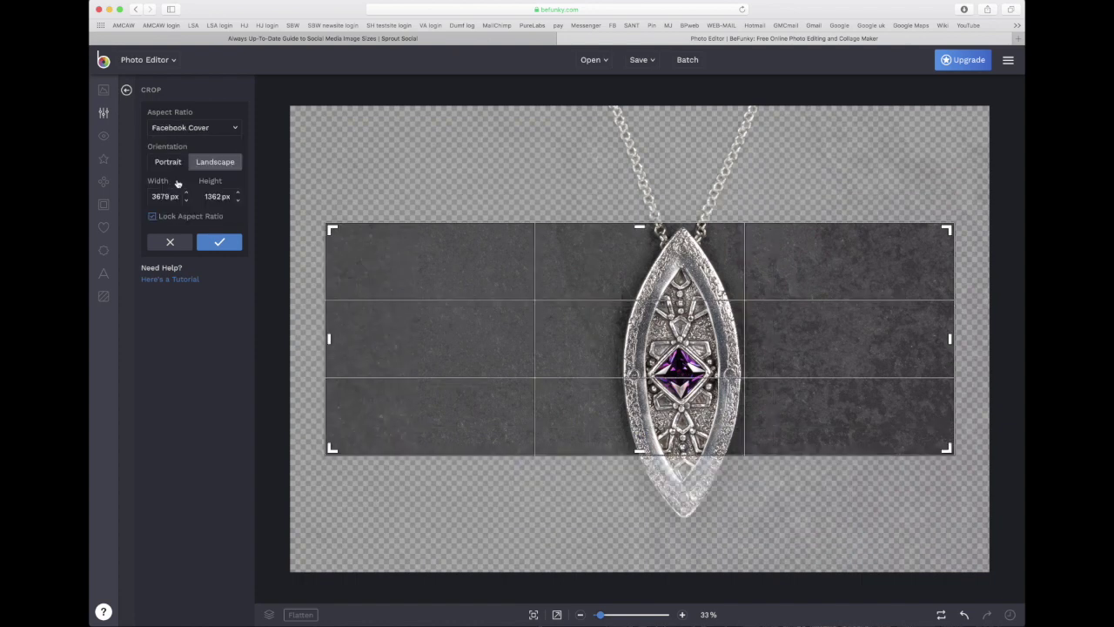
pyautogui.click(212, 131)
pyautogui.click(187, 196)
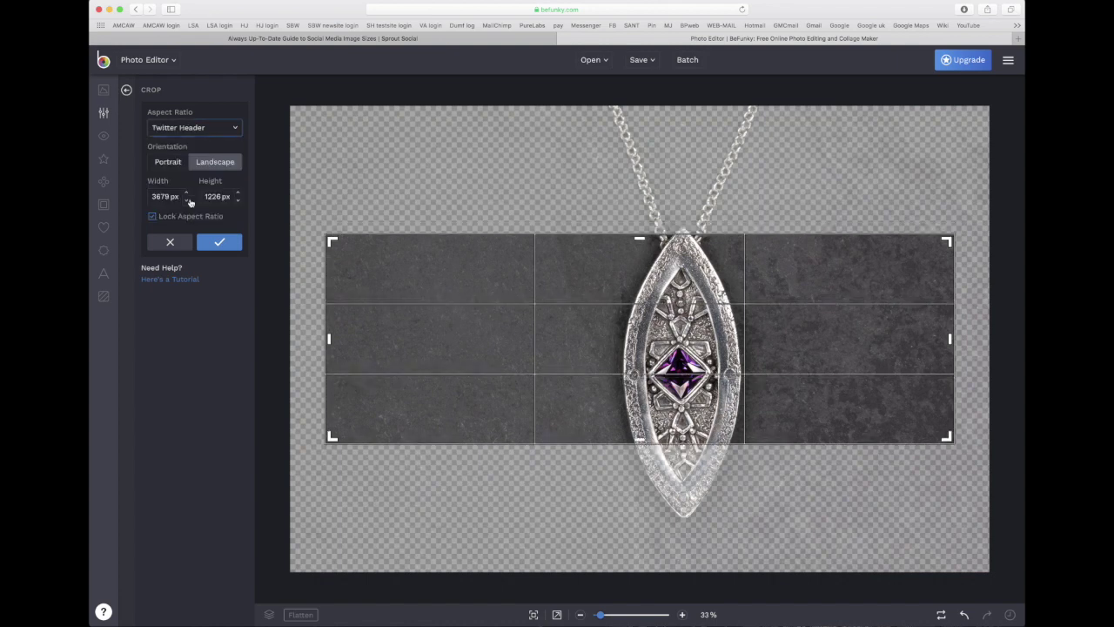
pyautogui.click(212, 134)
pyautogui.scroll(-1, 200, 196)
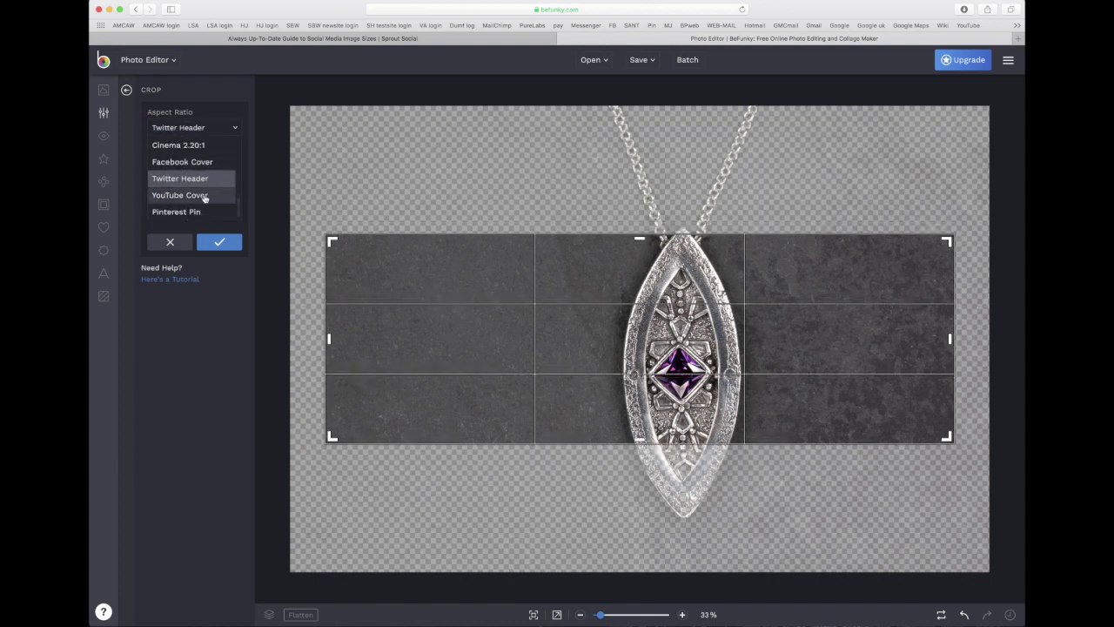
pyautogui.click(194, 212)
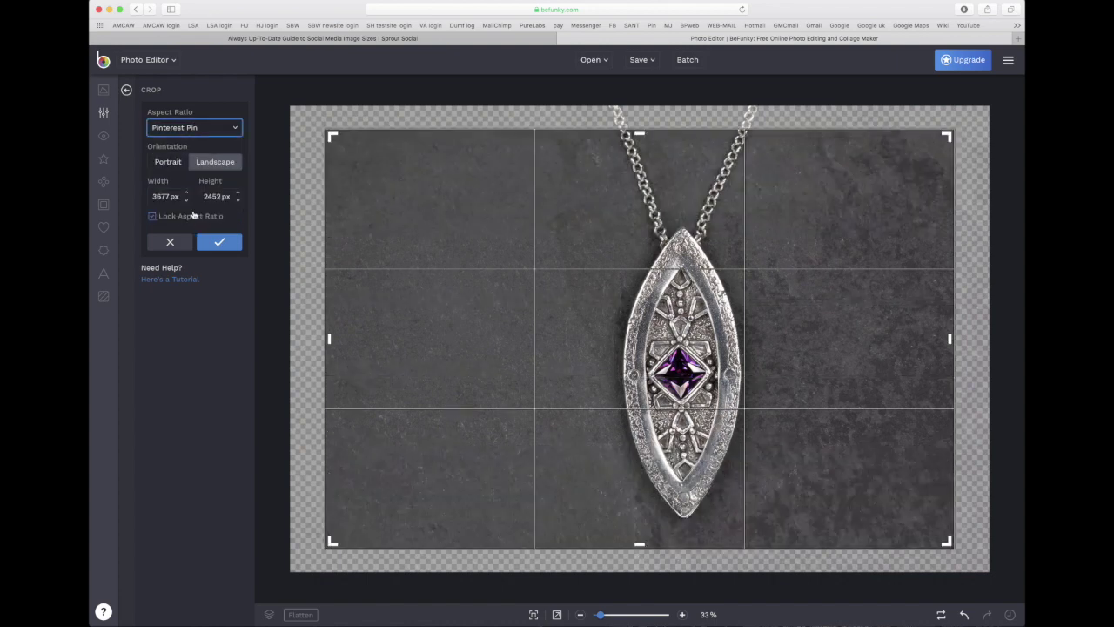
# Crop the photo to a Square 1x1 frame of about 2425 px centred on the pendant and open the Resize tool.
pyautogui.click(214, 127)
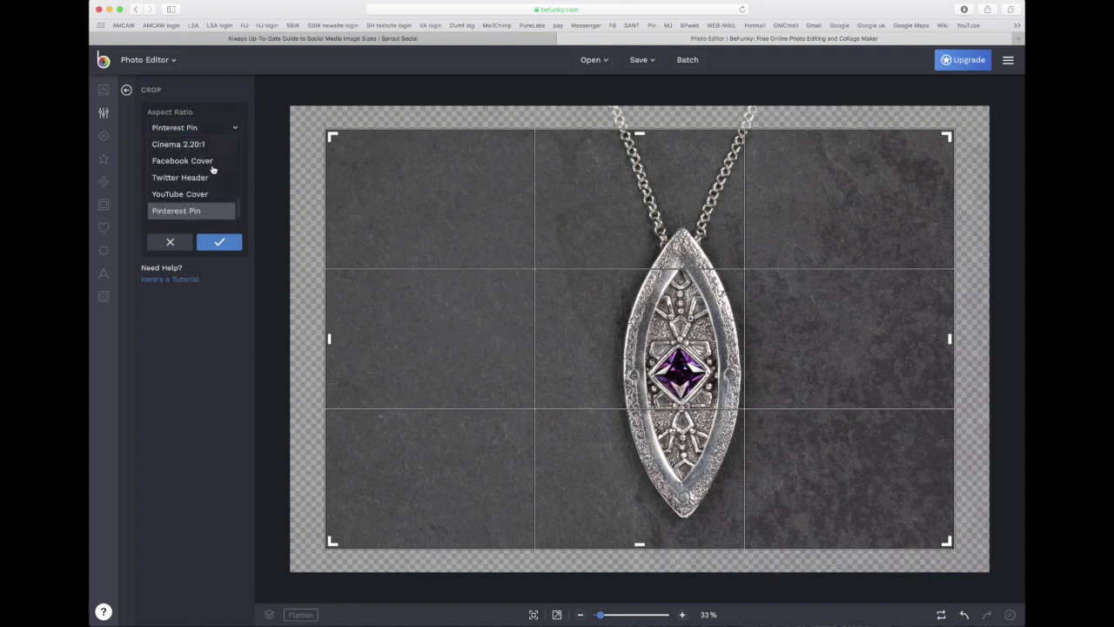
pyautogui.scroll(8, 209, 171)
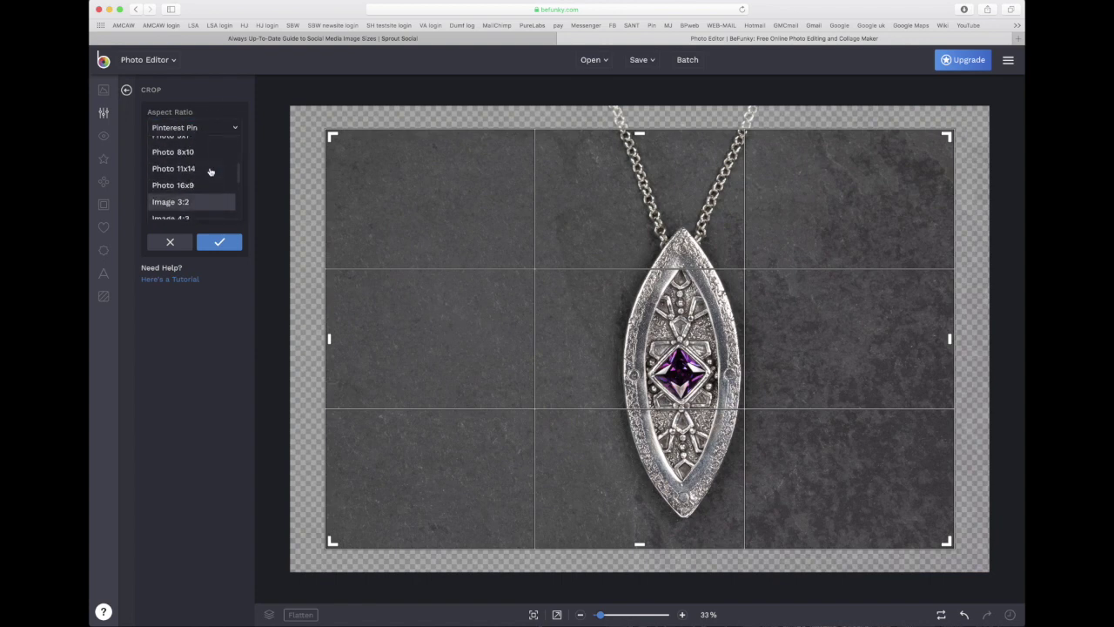
pyautogui.scroll(2, 210, 172)
pyautogui.click(175, 182)
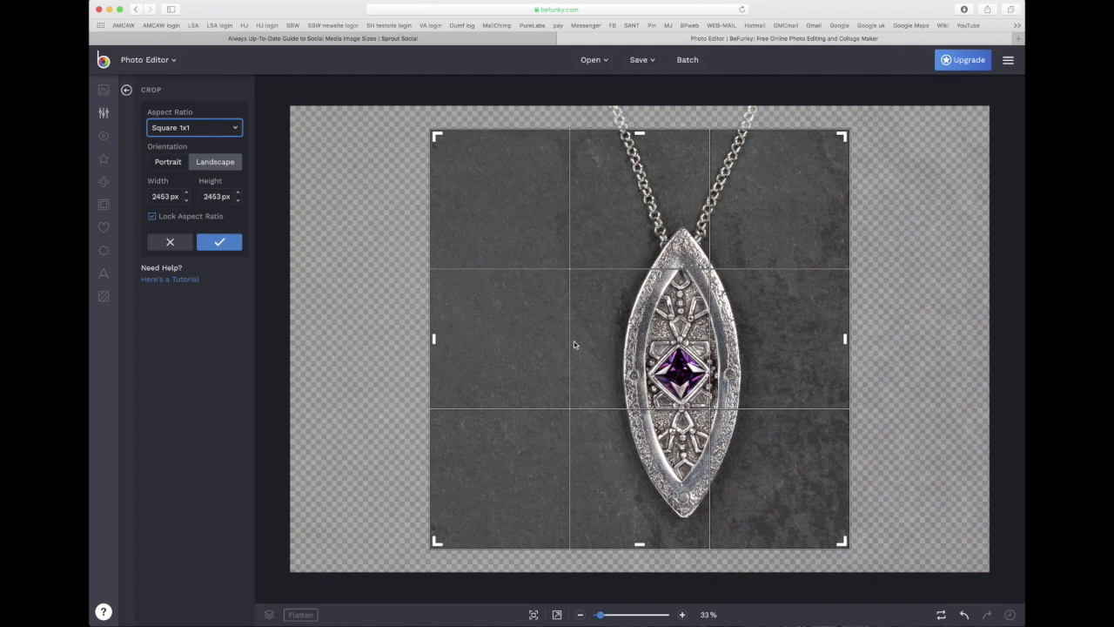
pyautogui.moveTo(597, 315); pyautogui.dragTo(637, 318)
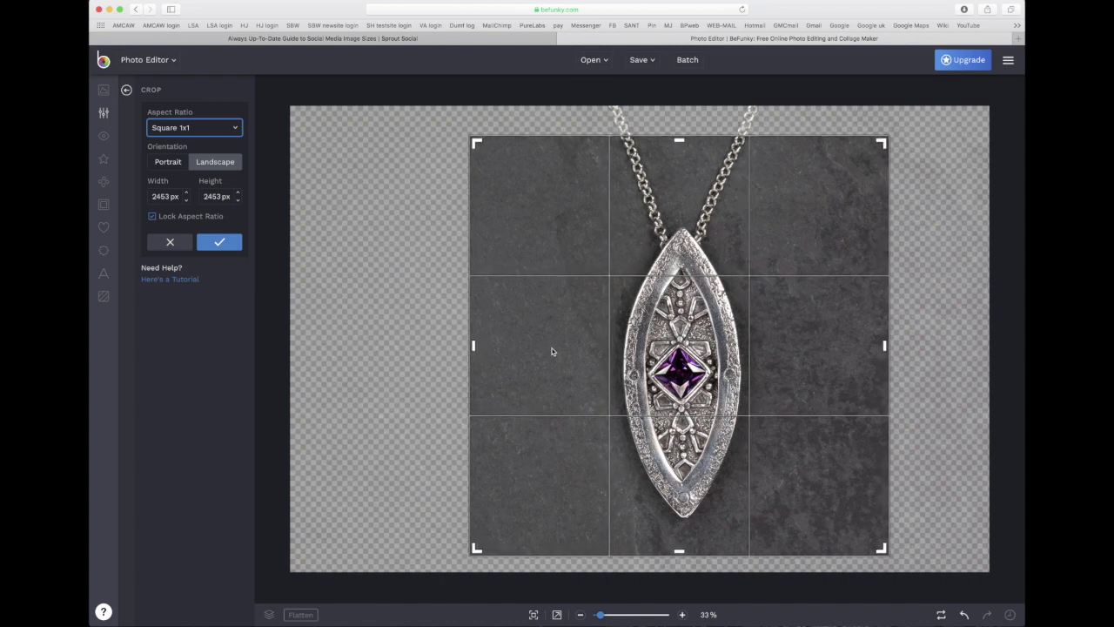
pyautogui.moveTo(560, 352)
pyautogui.mouseDown()
pyautogui.moveTo(527, 348)
pyautogui.moveTo(571, 340)
pyautogui.moveTo(562, 349)
pyautogui.mouseUp()
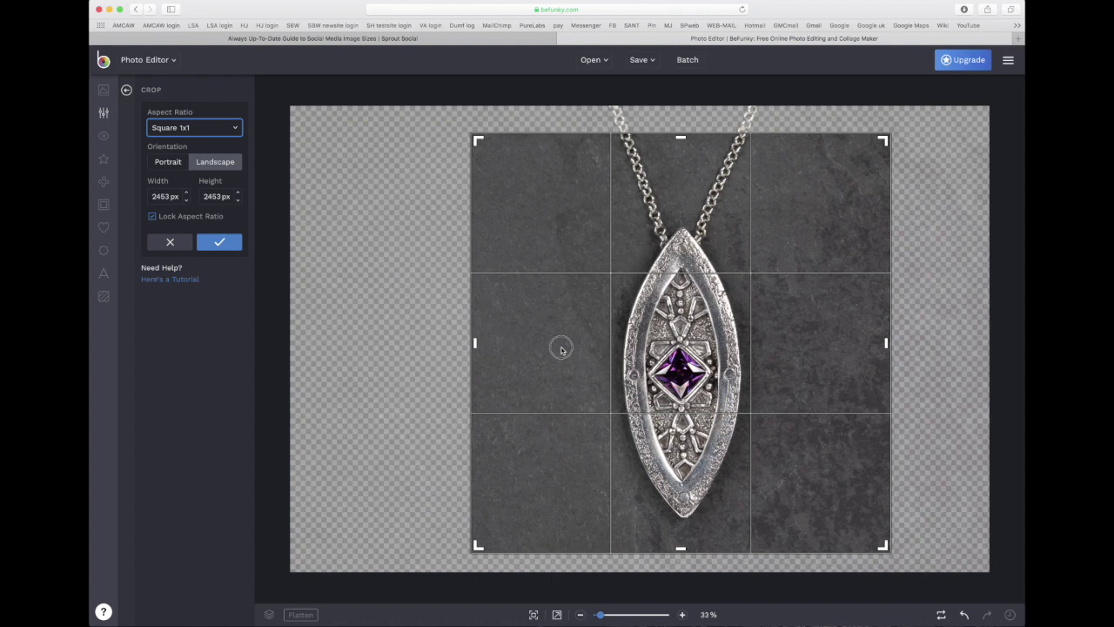
pyautogui.moveTo(476, 550)
pyautogui.mouseDown()
pyautogui.moveTo(592, 379)
pyautogui.moveTo(478, 537)
pyautogui.mouseUp()
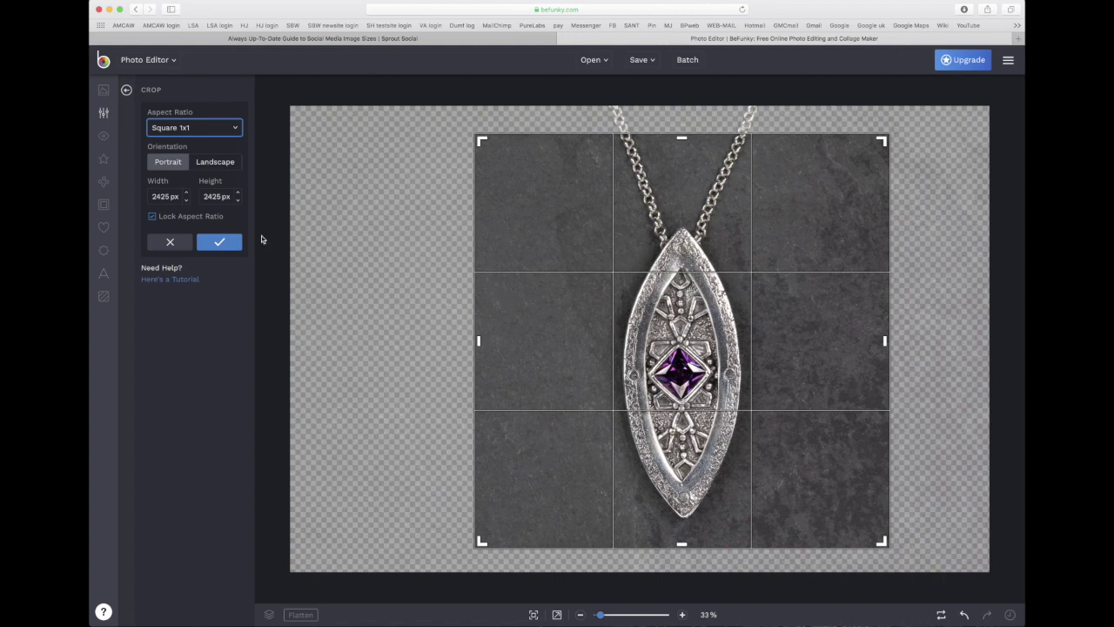
pyautogui.click(216, 246)
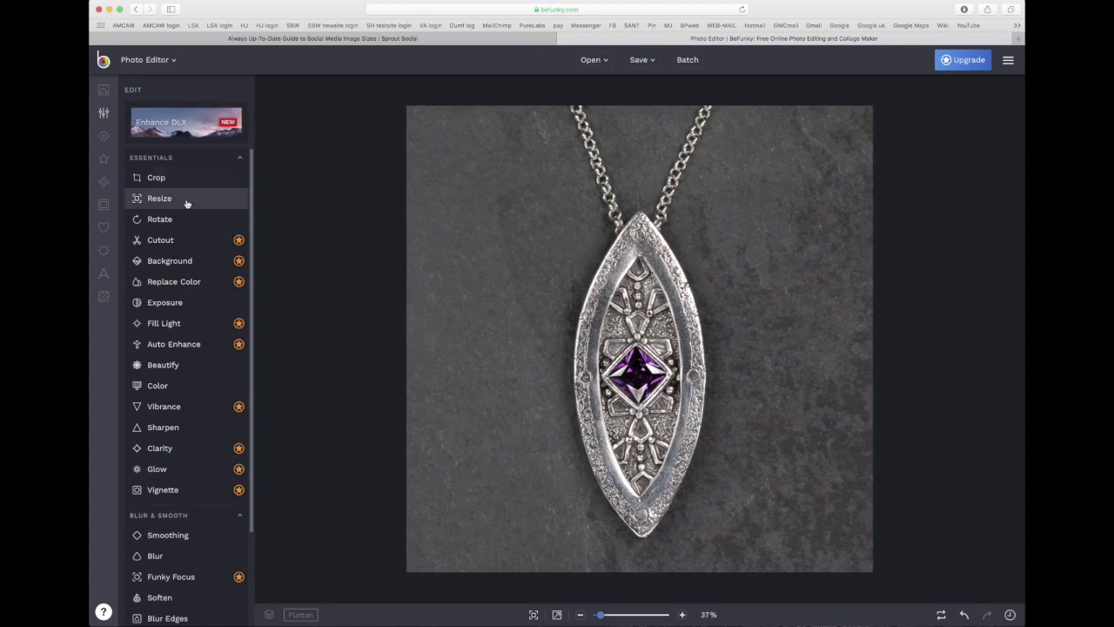
pyautogui.click(160, 201)
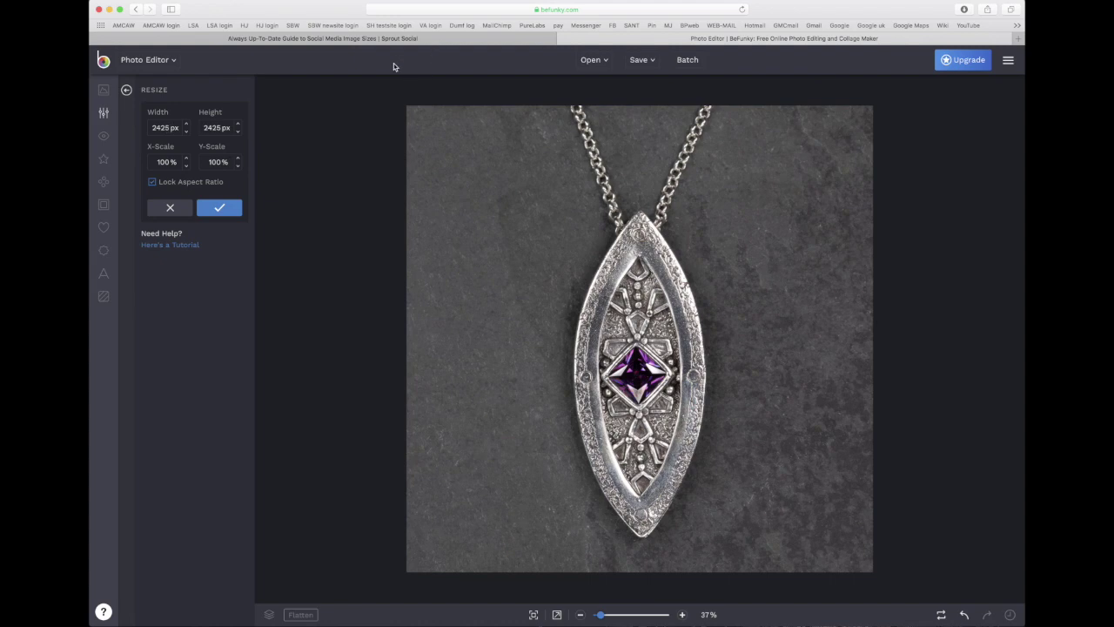
# Switch to the Sprout Social image size guide and examine the Facebook cover photo dimensions and image guidelines.
pyautogui.click(462, 39)
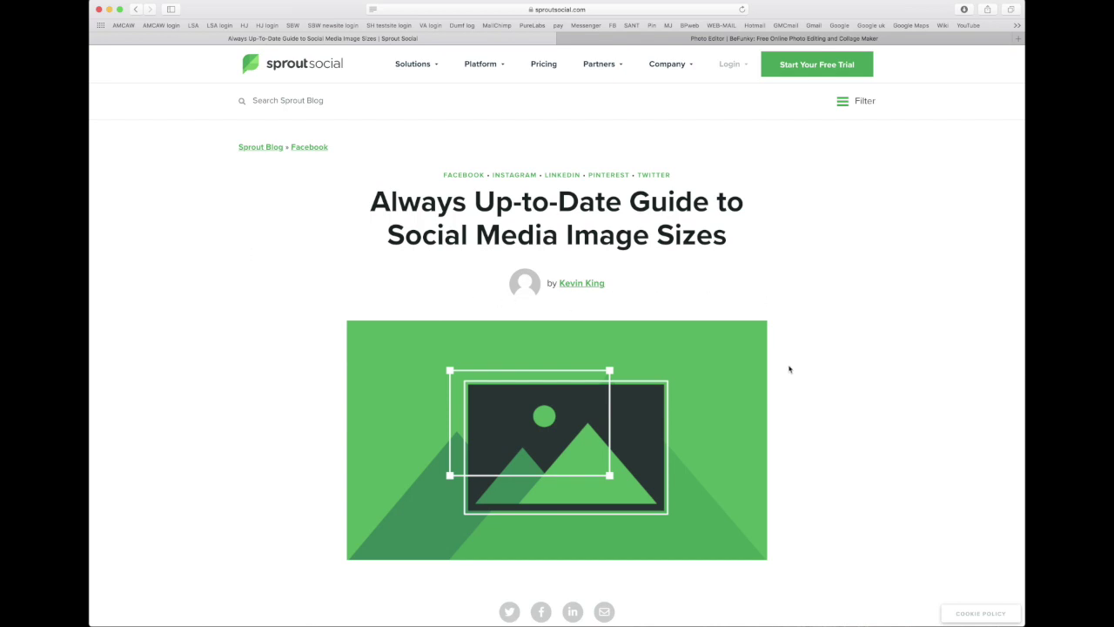
pyautogui.scroll(-4, 789, 369)
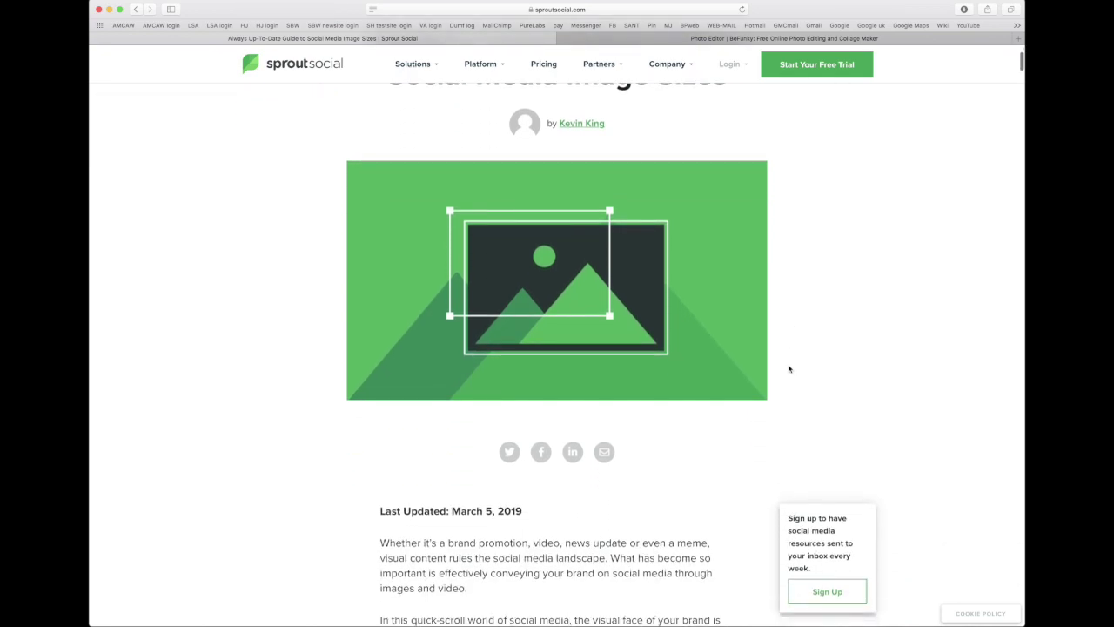
pyautogui.scroll(-1, 789, 369)
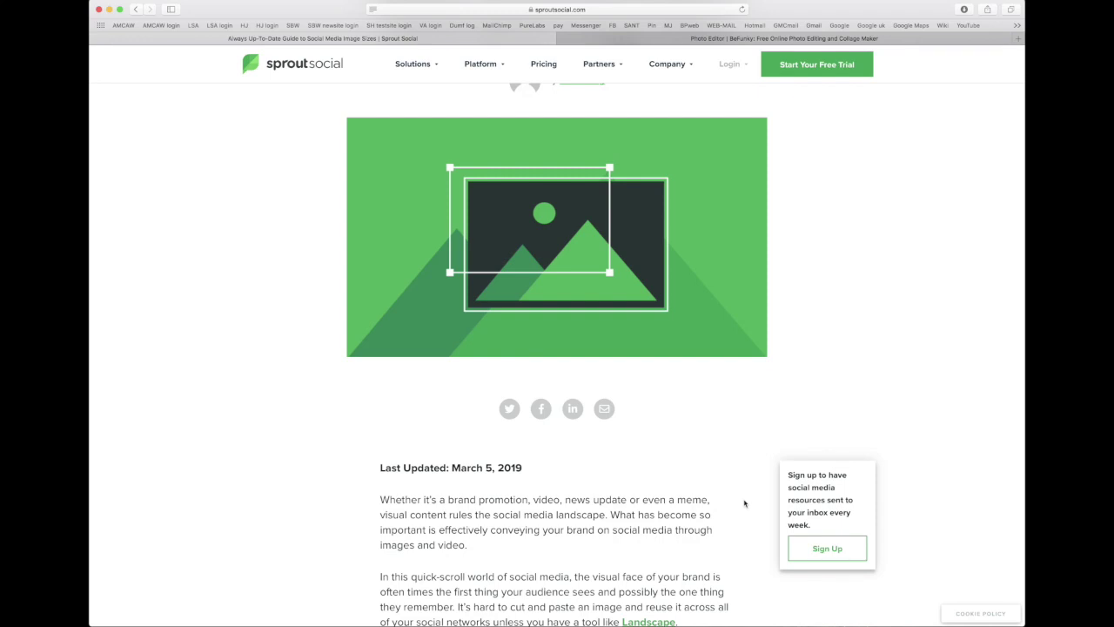
pyautogui.scroll(-8, 744, 503)
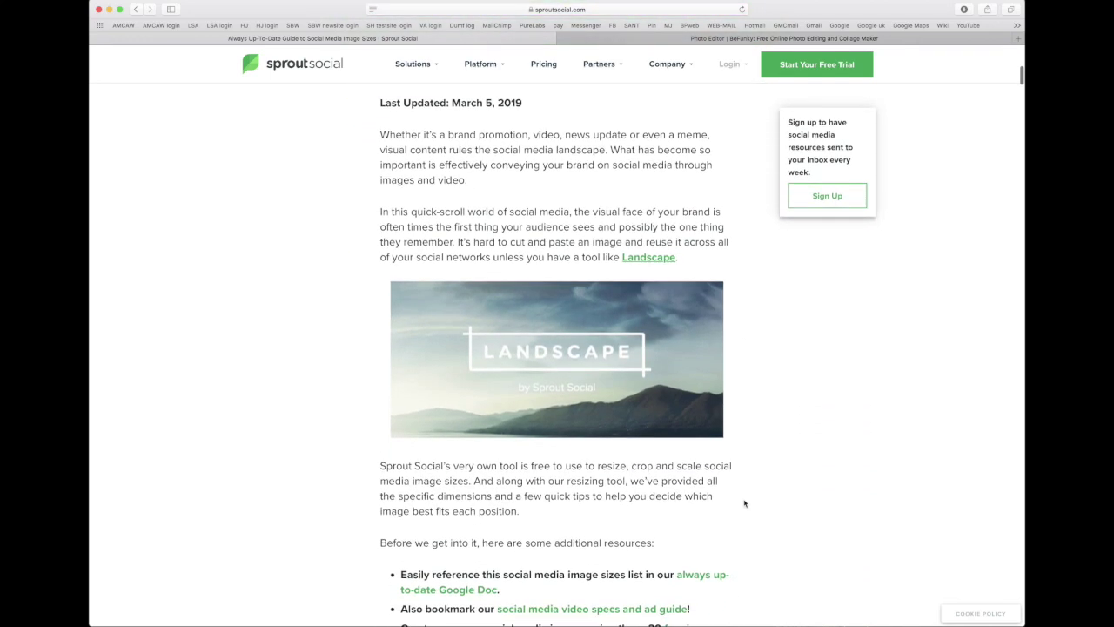
pyautogui.scroll(-4, 744, 503)
pyautogui.scroll(-8, 744, 503)
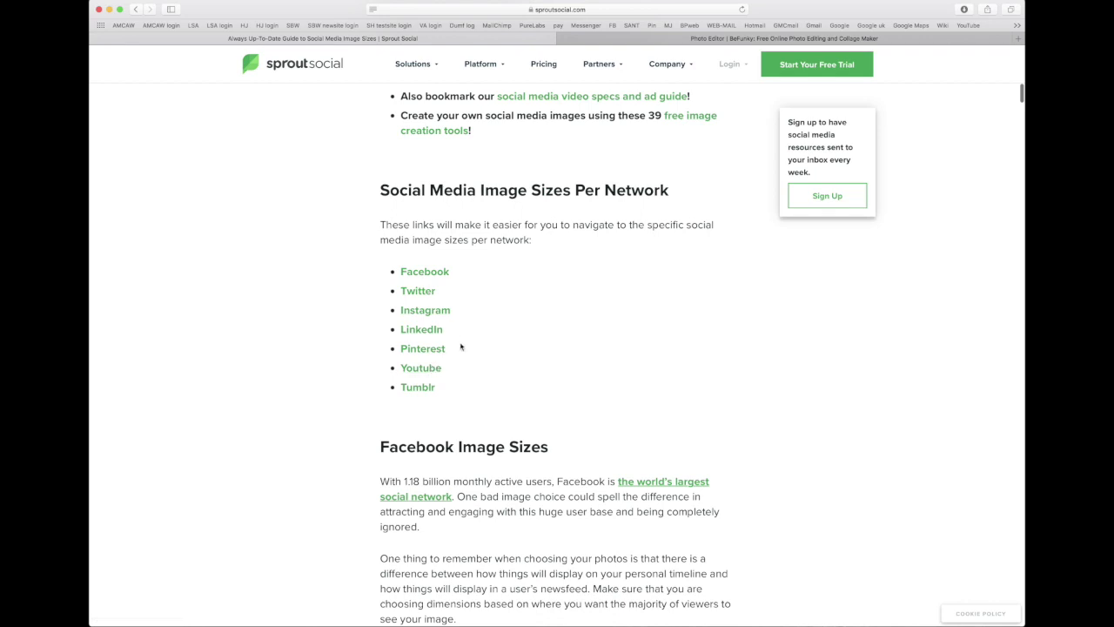
pyautogui.click(434, 272)
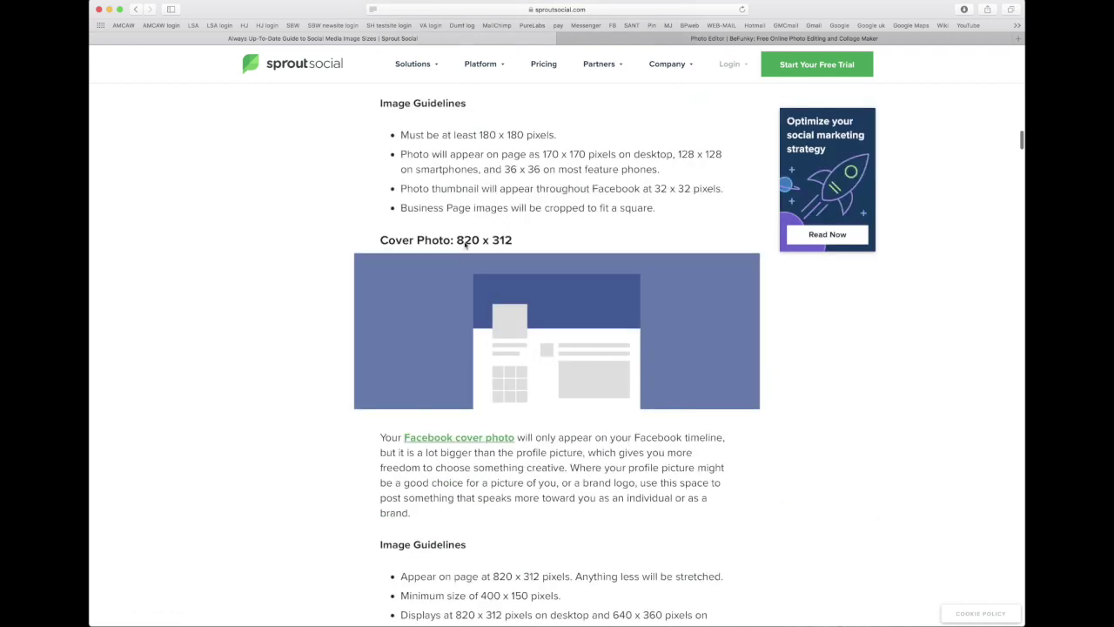
pyautogui.scroll(-3, 322, 405)
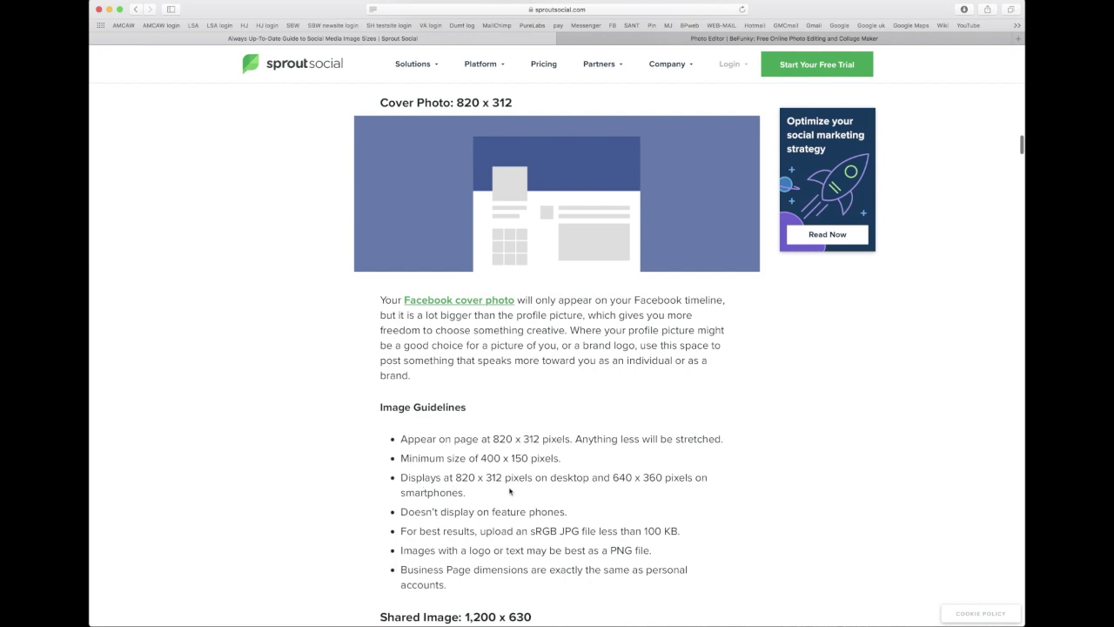
pyautogui.scroll(-2, 531, 492)
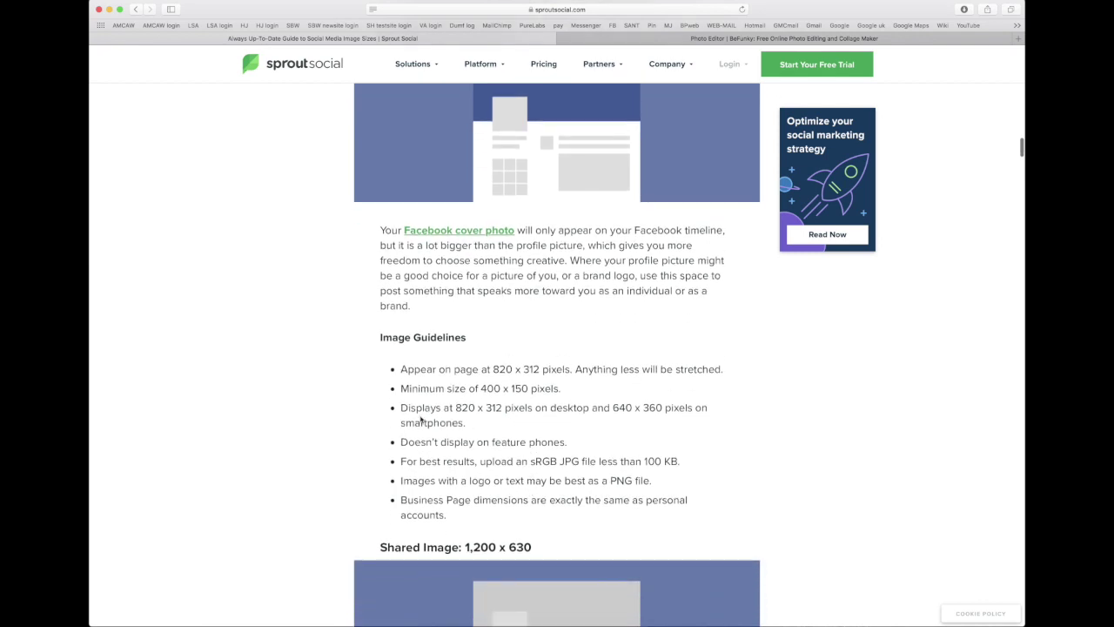
pyautogui.scroll(1, 443, 420)
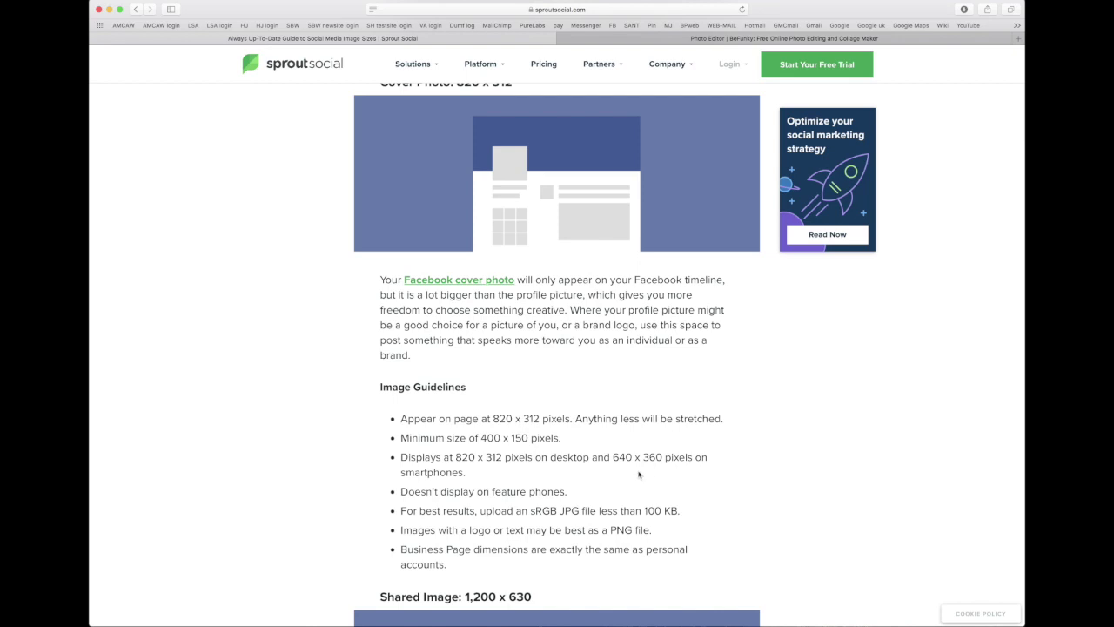
# Examine the Facebook shared image, shared link and cover photo size guidelines in the Sprout Social guide.
pyautogui.scroll(-10, 639, 475)
pyautogui.scroll(-8, 643, 489)
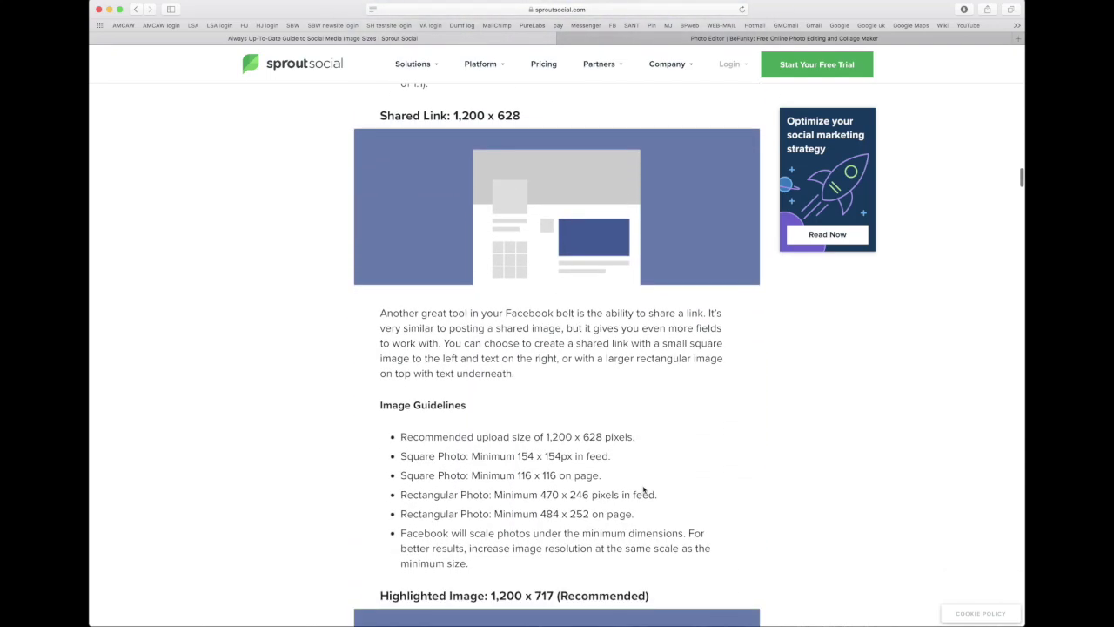
pyautogui.scroll(-4, 643, 489)
pyautogui.scroll(18, 643, 489)
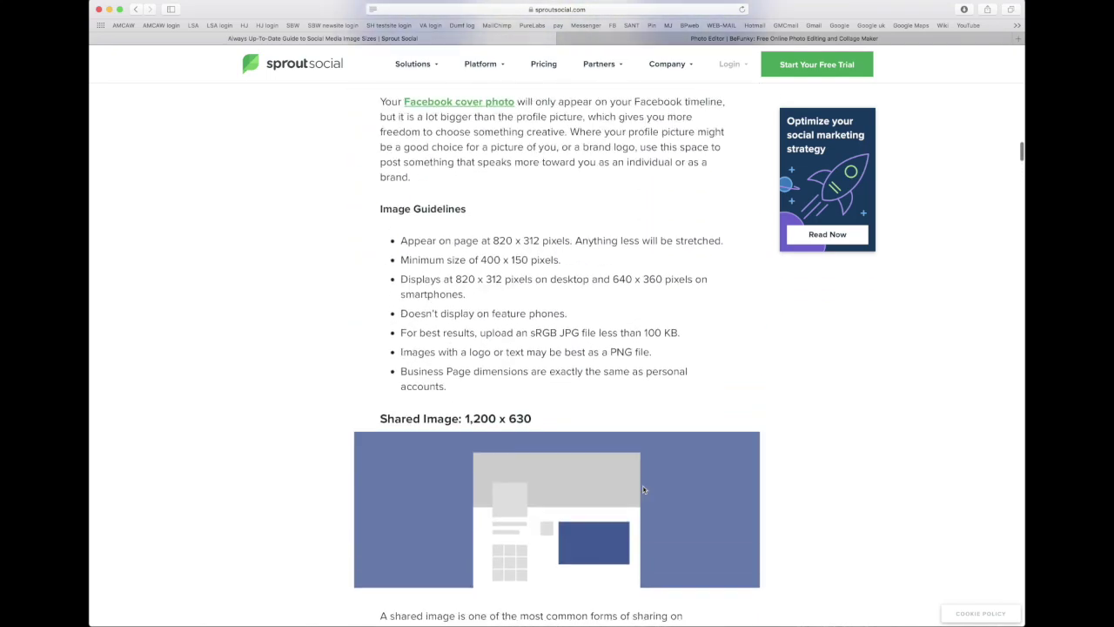
pyautogui.scroll(7, 643, 489)
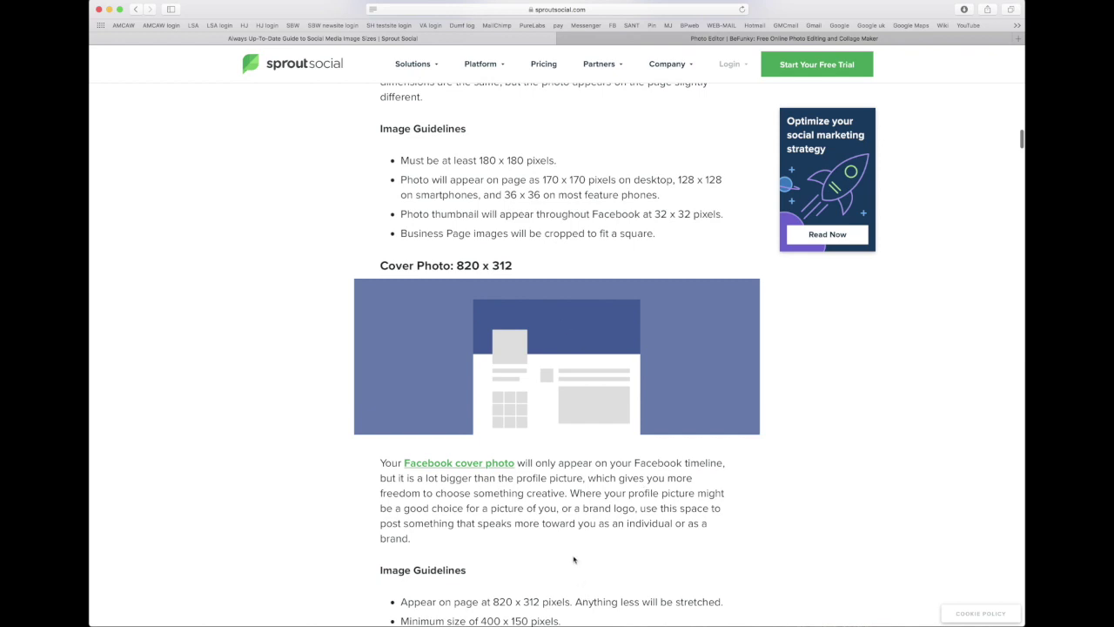
pyautogui.scroll(-2, 574, 560)
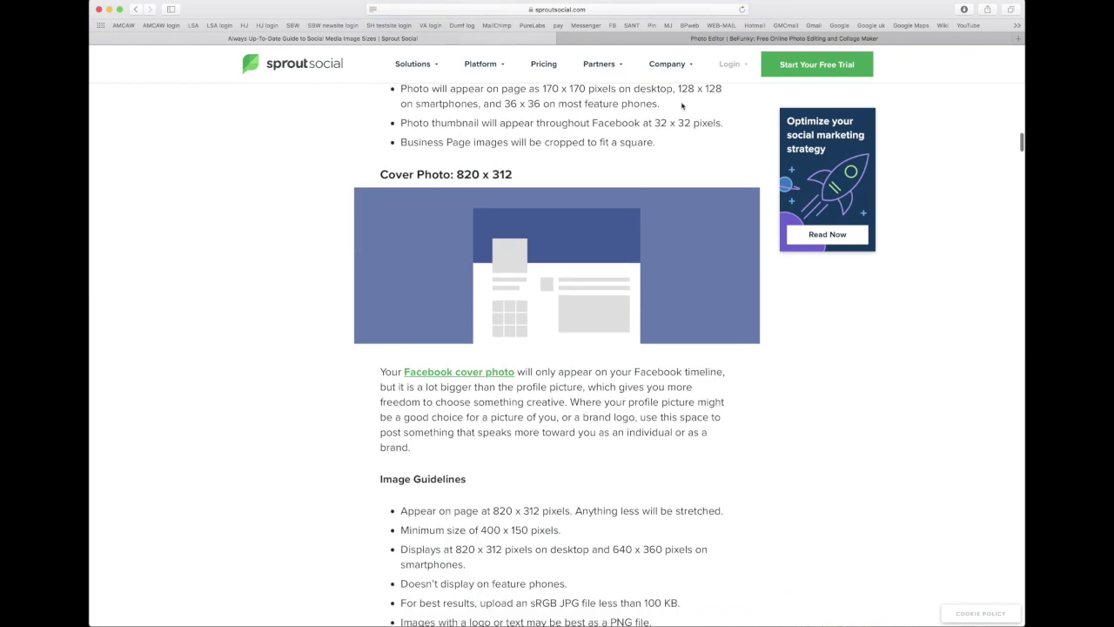
# Switch back to BeFunky and resize the cropped photo to 400 x 400 px with the aspect ratio locked.
pyautogui.click(751, 40)
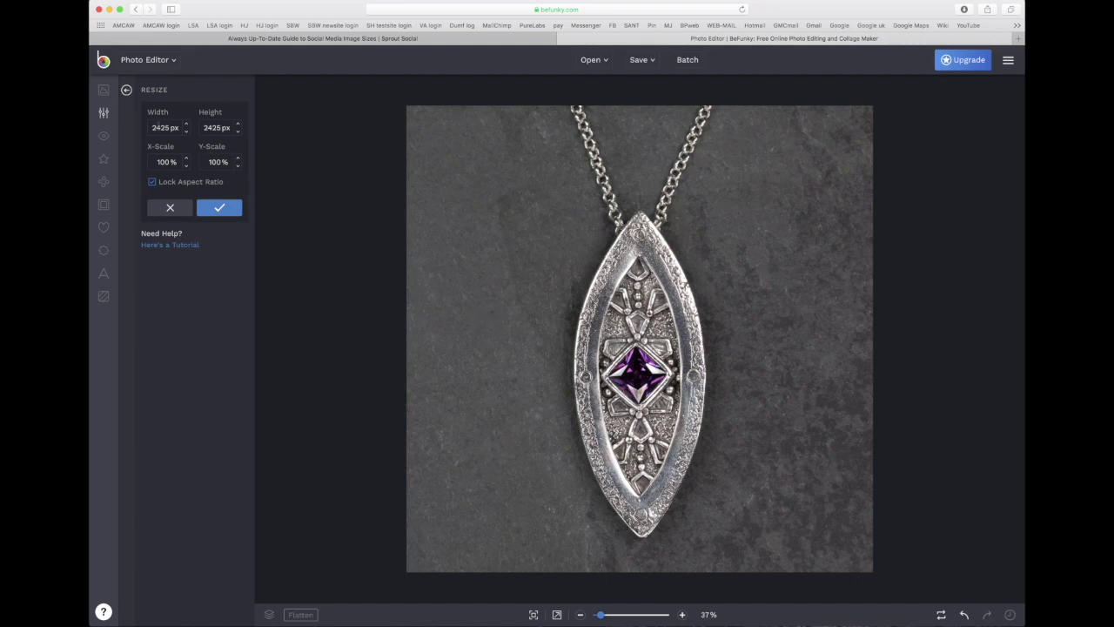
pyautogui.moveTo(170, 127); pyautogui.dragTo(148, 127)
pyautogui.write('400')
pyautogui.press('Tab')
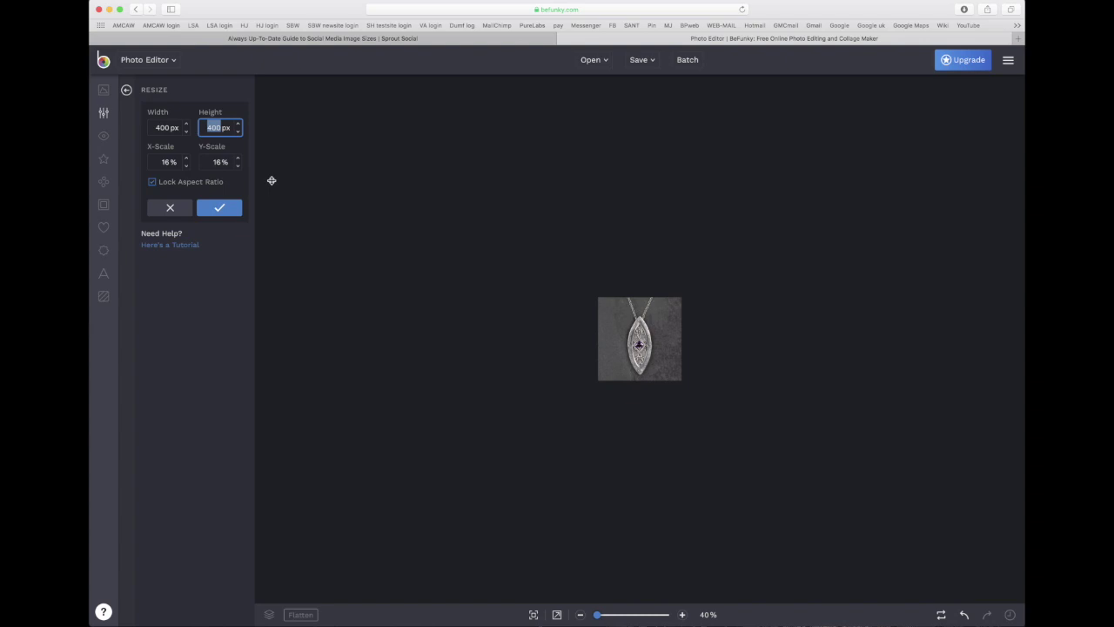
pyautogui.click(153, 182)
pyautogui.click(194, 142)
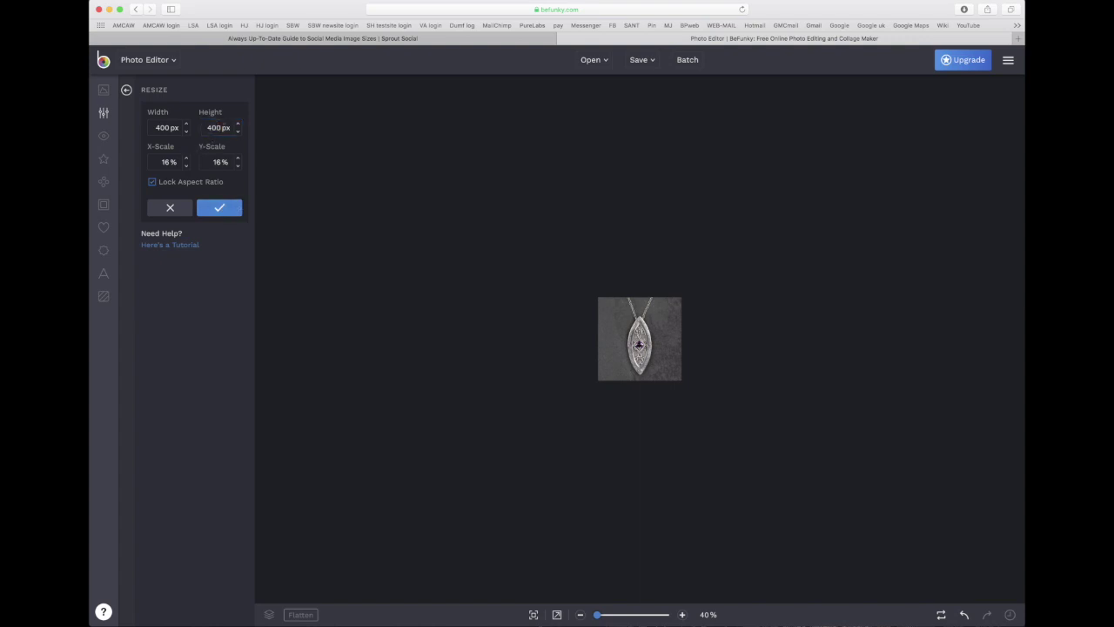
pyautogui.click(219, 210)
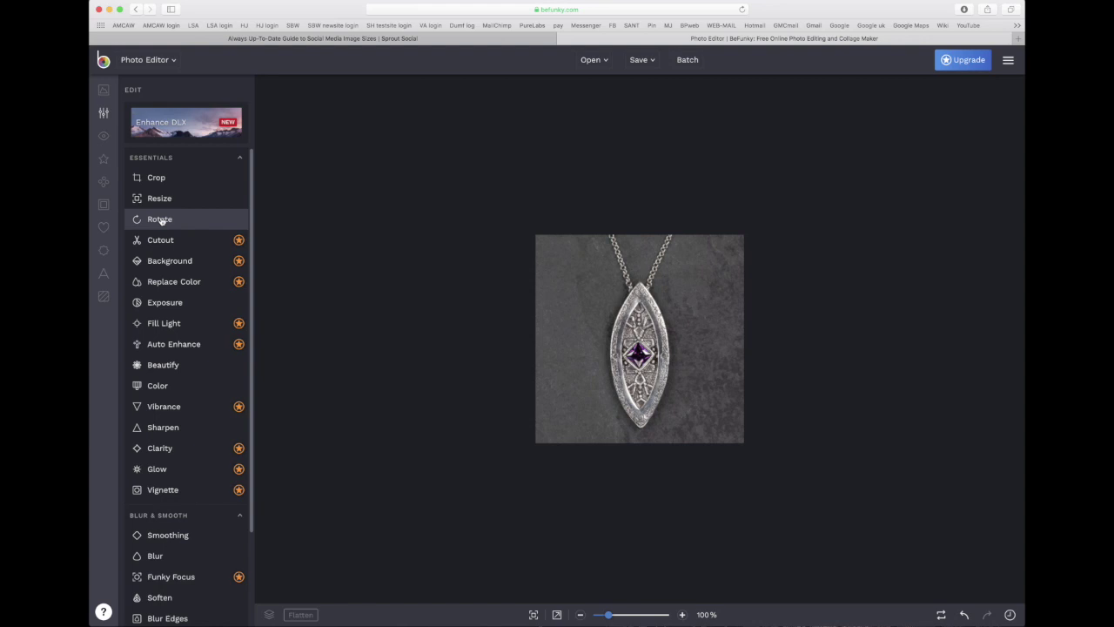
# Try the Straighten adjustment of the Rotate tool on the photo and discard it.
pyautogui.click(161, 221)
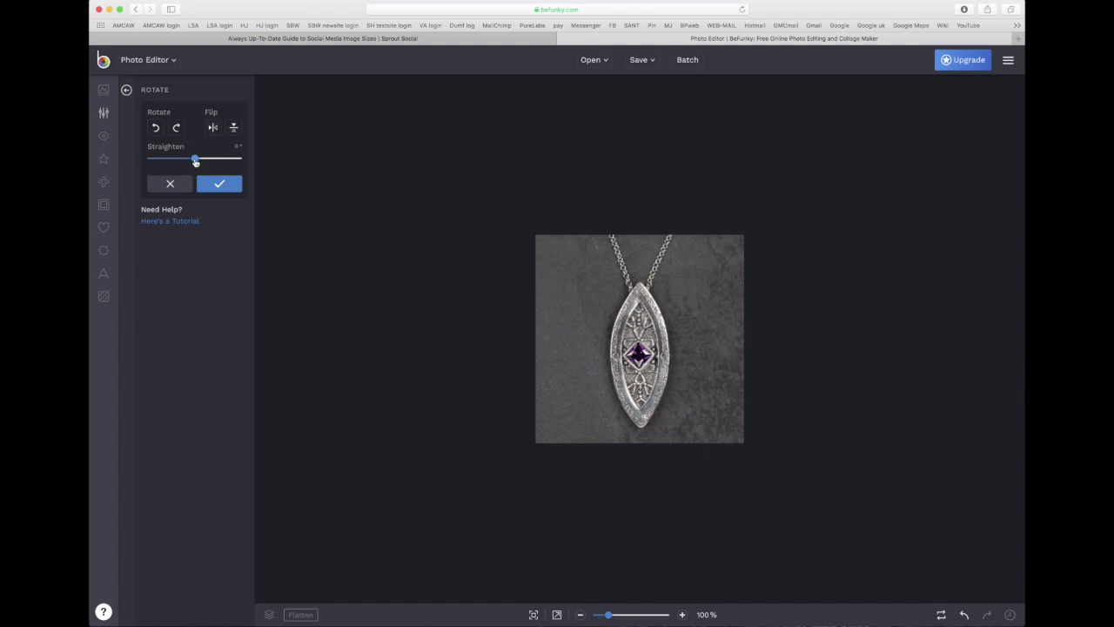
pyautogui.moveTo(195, 161)
pyautogui.mouseDown()
pyautogui.moveTo(182, 162)
pyautogui.moveTo(197, 171)
pyautogui.mouseUp()
pyautogui.click(172, 184)
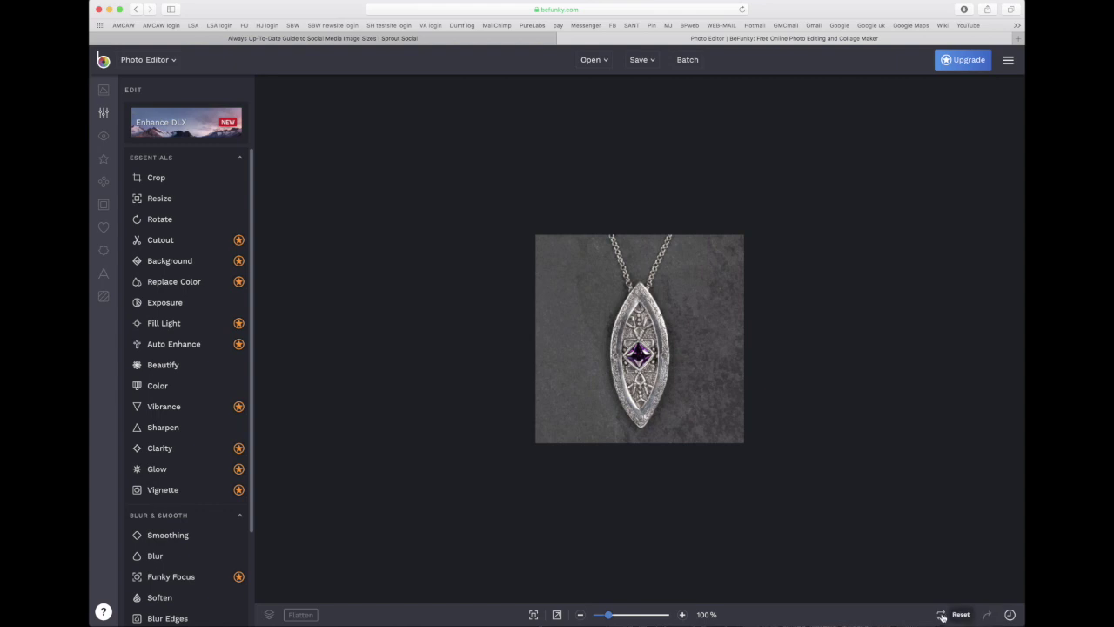
# Examine the photo's edit history and try the fullscreen and zoom view controls.
pyautogui.click(1011, 614)
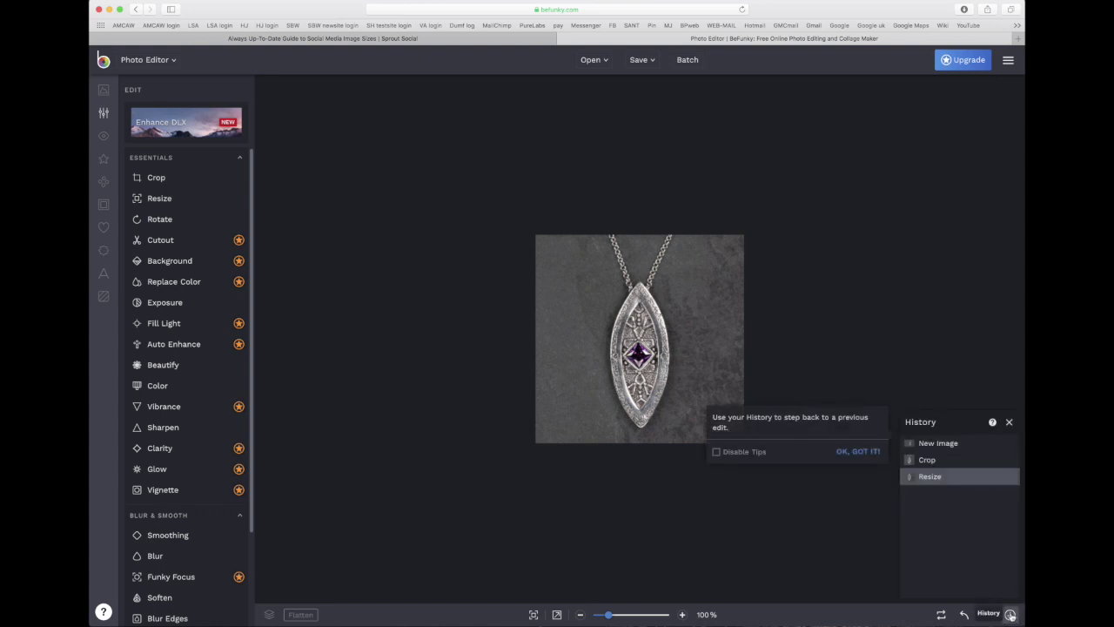
pyautogui.click(1010, 614)
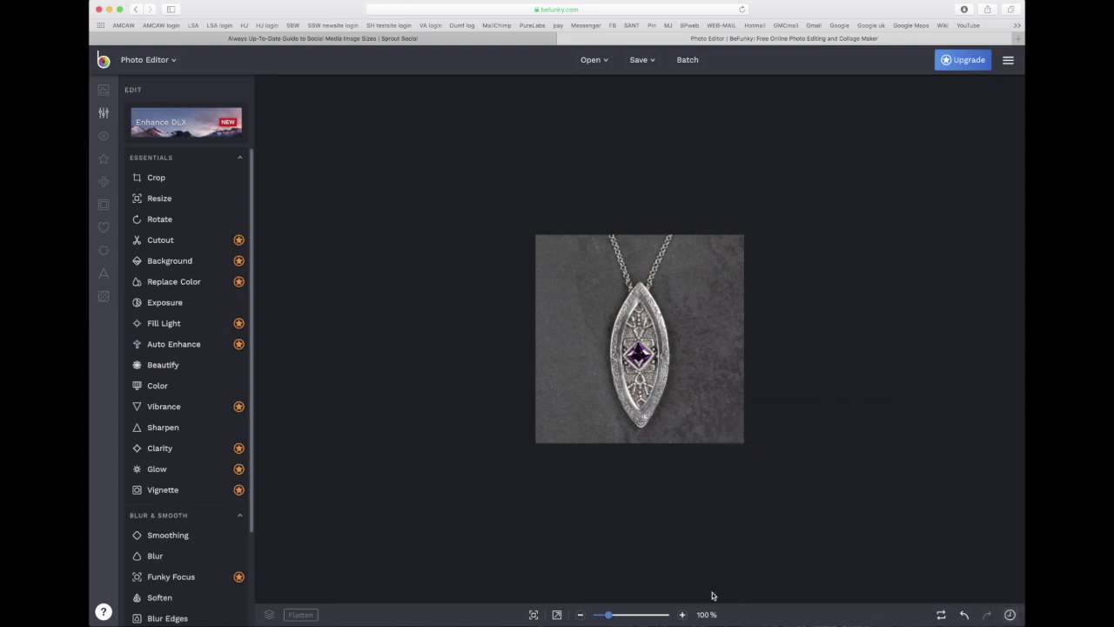
pyautogui.click(534, 615)
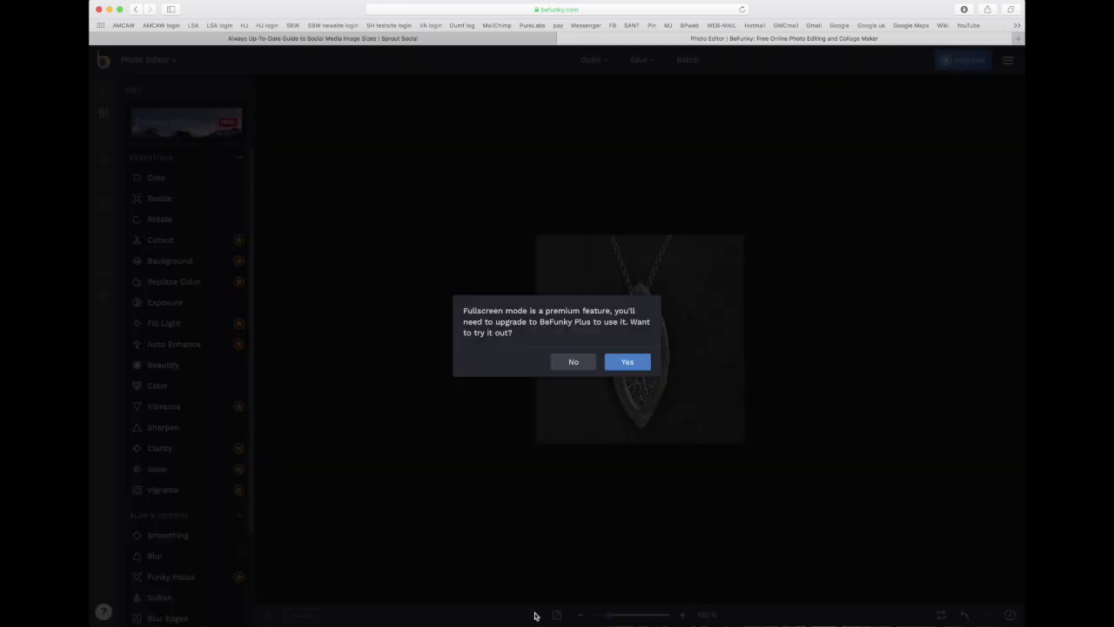
pyautogui.click(574, 363)
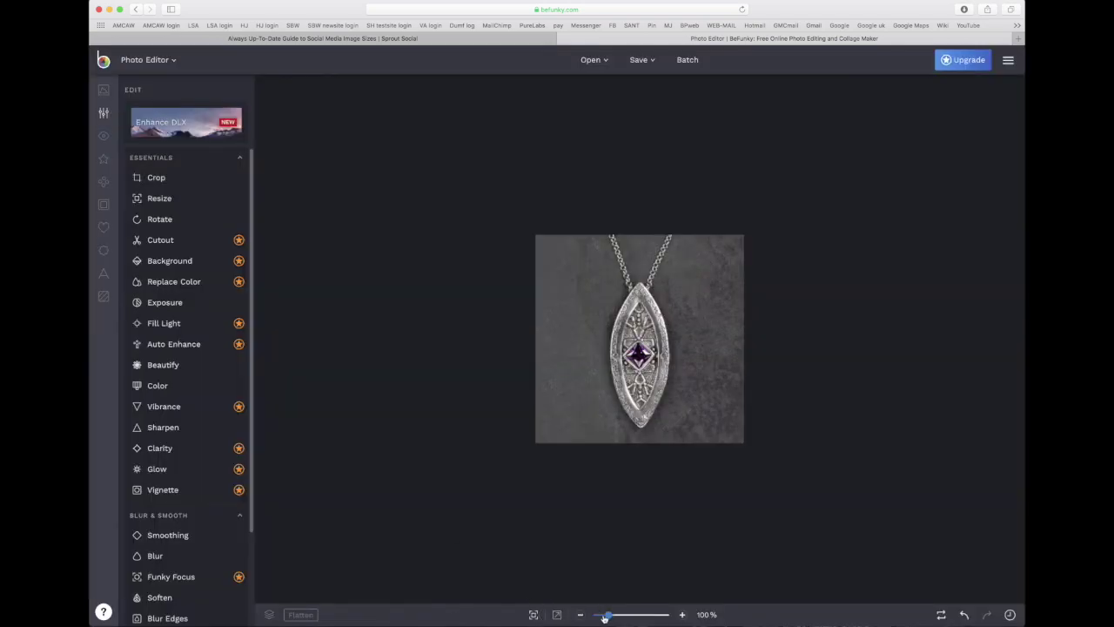
pyautogui.moveTo(610, 615)
pyautogui.mouseDown()
pyautogui.moveTo(636, 616)
pyautogui.moveTo(604, 615)
pyautogui.mouseUp()
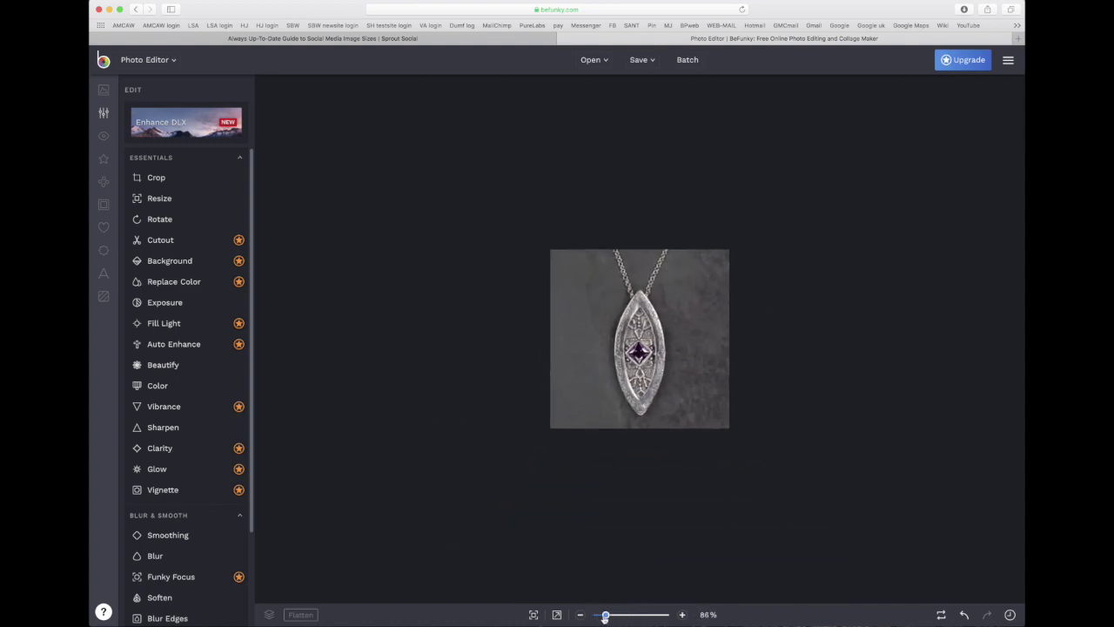
pyautogui.click(557, 614)
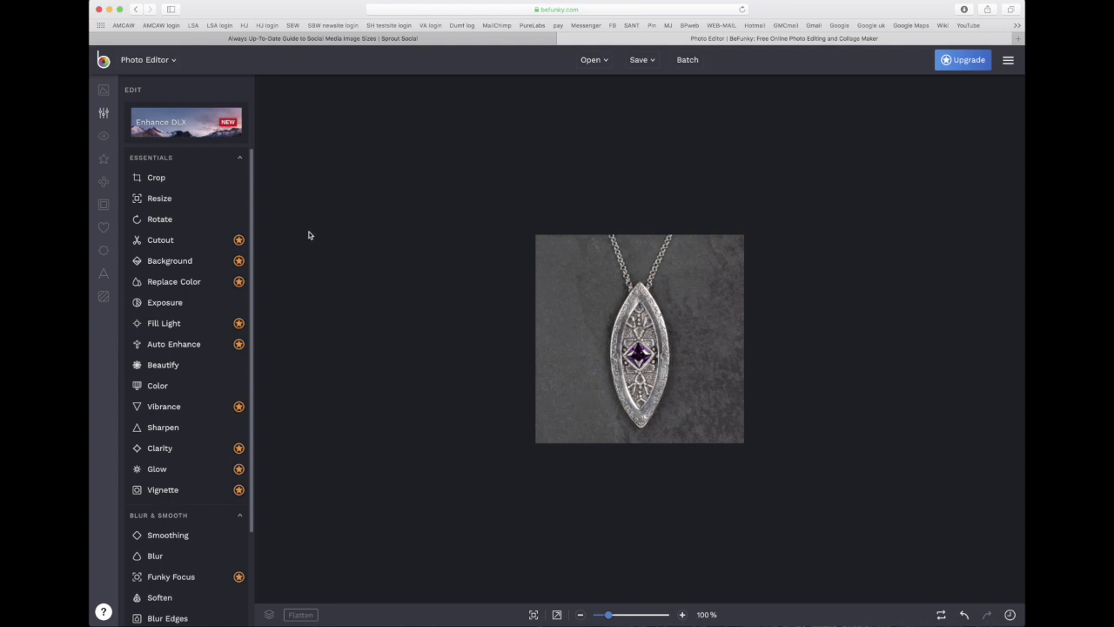
# Try brightening the photo slightly with the Exposure adjustment and discard the changes.
pyautogui.click(177, 302)
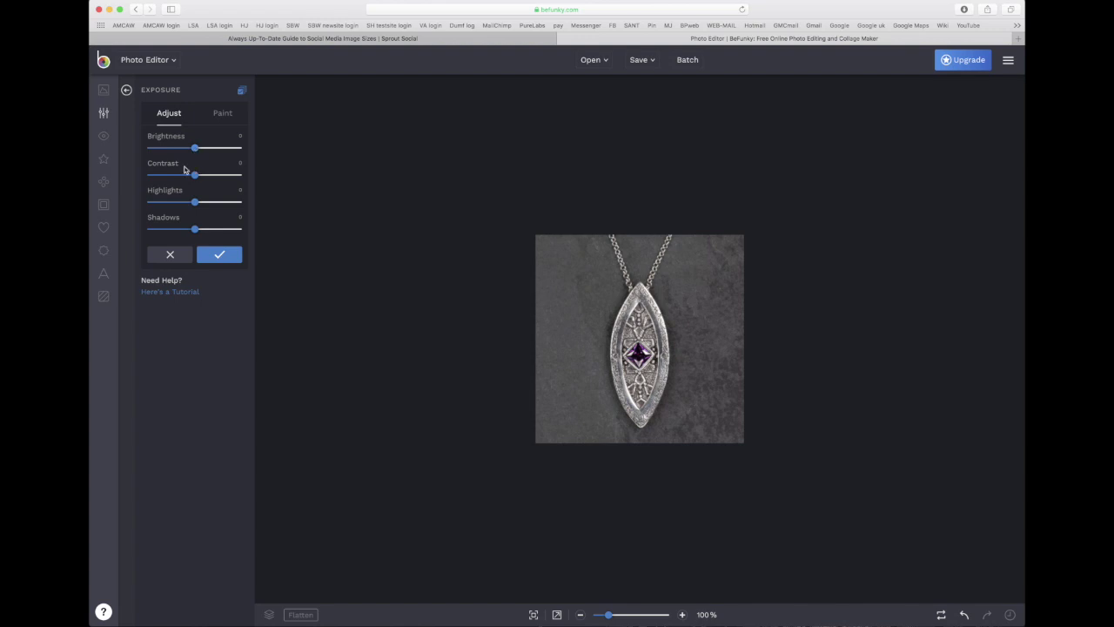
pyautogui.moveTo(196, 151)
pyautogui.mouseDown()
pyautogui.moveTo(232, 149)
pyautogui.moveTo(172, 152)
pyautogui.moveTo(231, 156)
pyautogui.moveTo(196, 164)
pyautogui.mouseUp()
pyautogui.moveTo(196, 149); pyautogui.dragTo(199, 148)
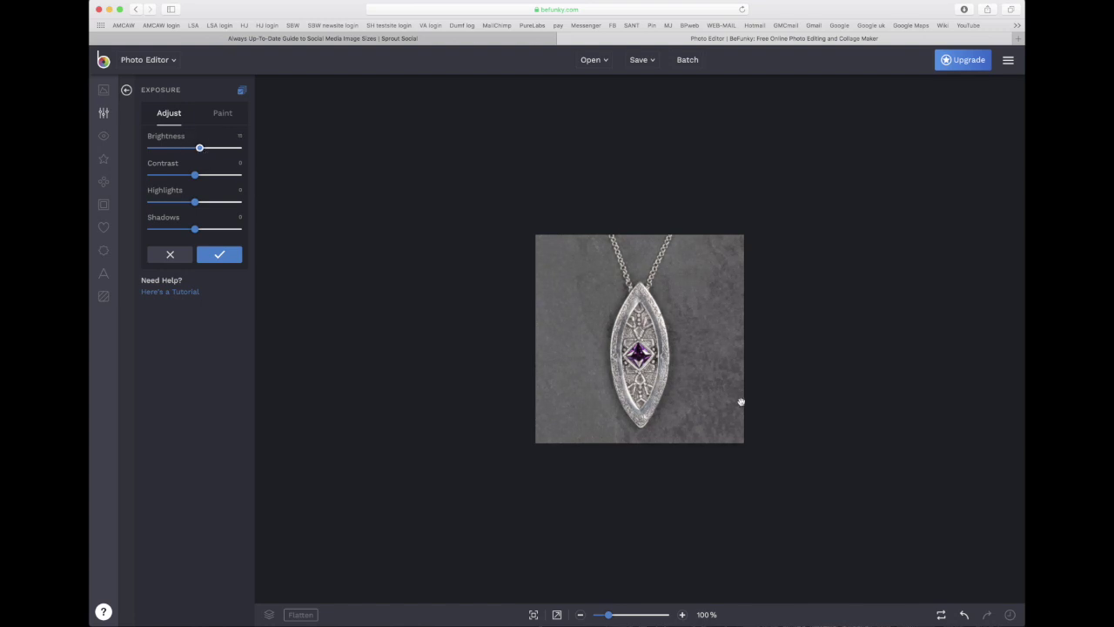
pyautogui.click(964, 615)
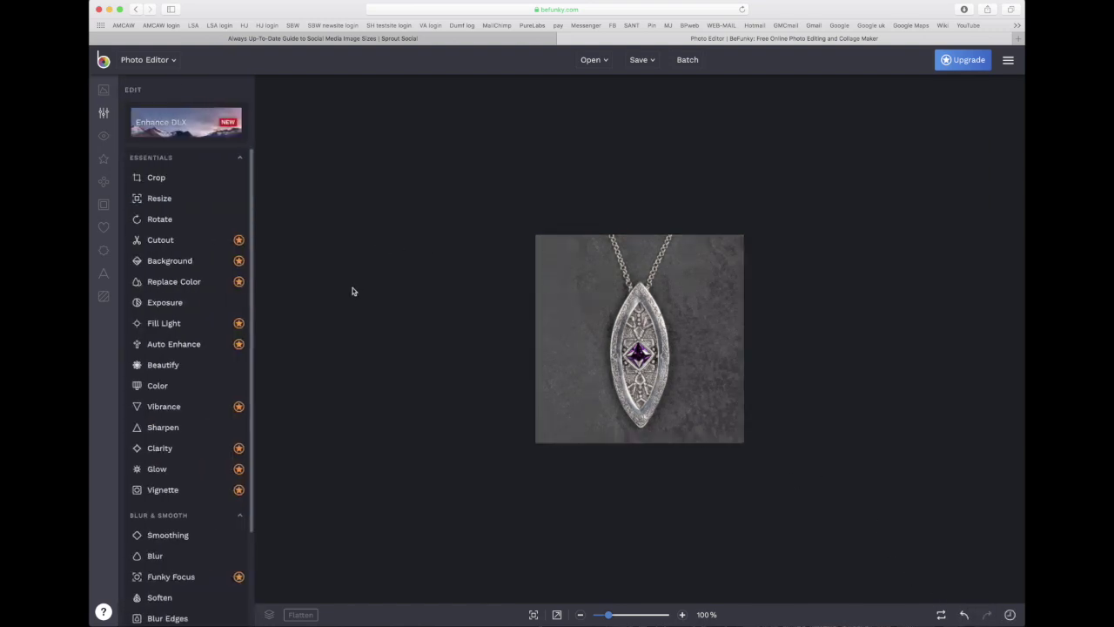
pyautogui.click(161, 304)
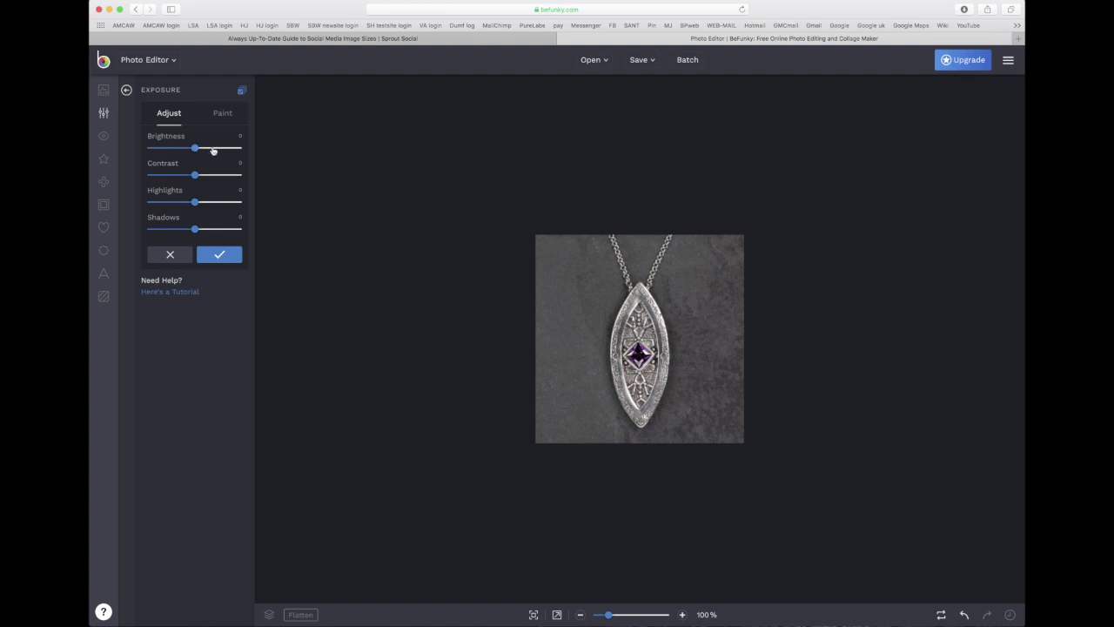
pyautogui.moveTo(195, 148)
pyautogui.mouseDown()
pyautogui.moveTo(221, 154)
pyautogui.moveTo(188, 176)
pyautogui.moveTo(243, 184)
pyautogui.moveTo(194, 185)
pyautogui.moveTo(211, 148)
pyautogui.moveTo(196, 155)
pyautogui.mouseUp()
pyautogui.click(170, 253)
# Try the Beautify amount on the photo and look at the Color settings, discarding both.
pyautogui.scroll(-3, 207, 287)
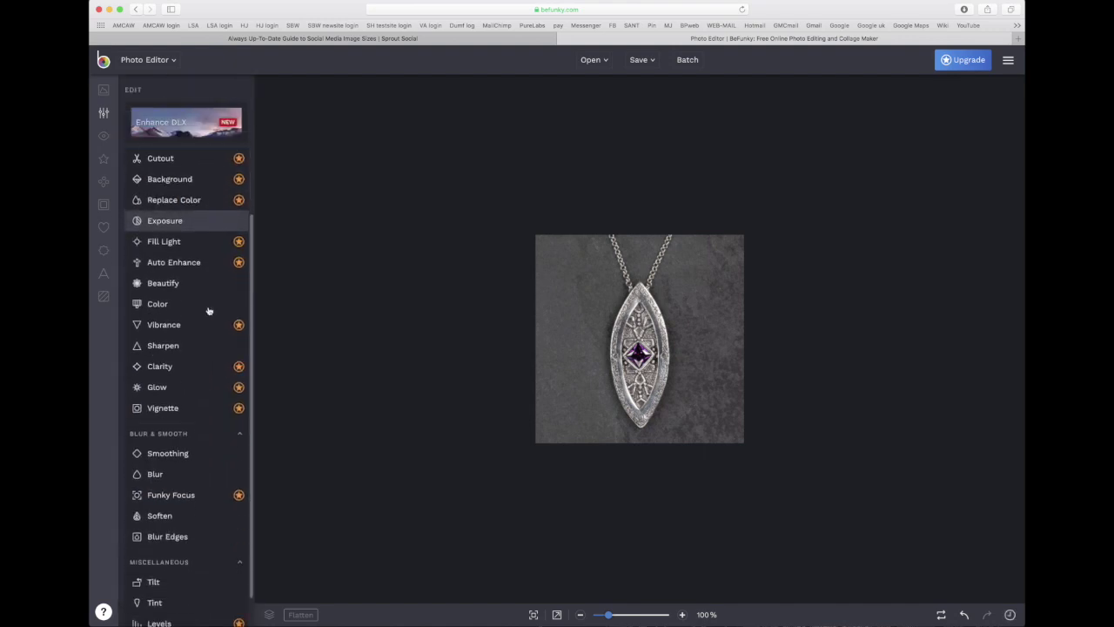
pyautogui.click(183, 271)
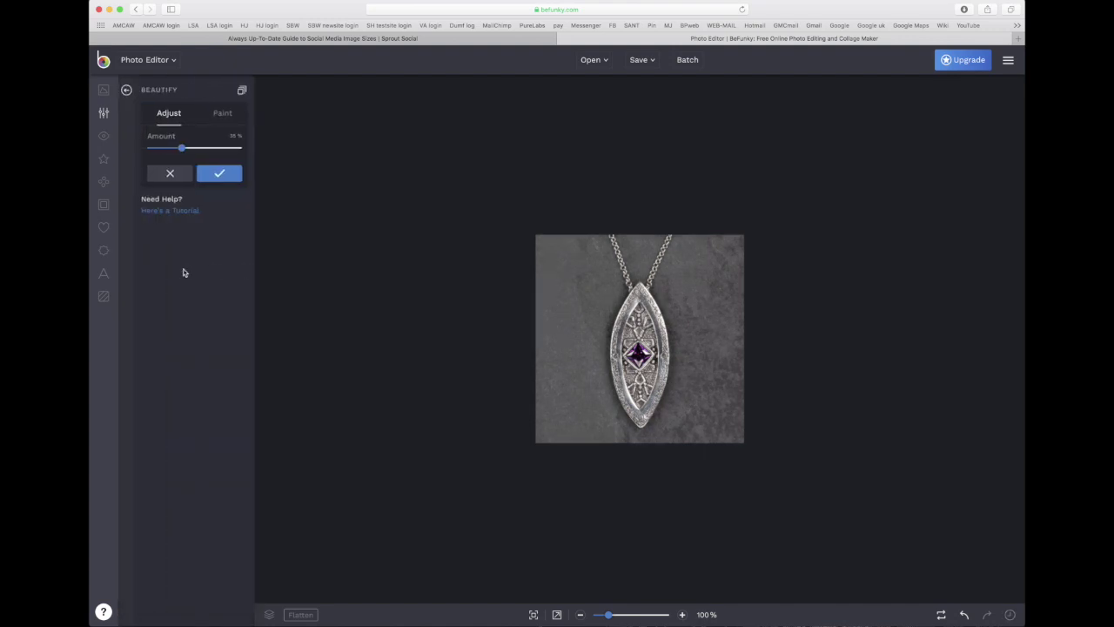
pyautogui.moveTo(181, 149)
pyautogui.mouseDown()
pyautogui.moveTo(255, 159)
pyautogui.moveTo(114, 157)
pyautogui.moveTo(310, 174)
pyautogui.moveTo(149, 166)
pyautogui.moveTo(204, 150)
pyautogui.moveTo(148, 164)
pyautogui.moveTo(200, 154)
pyautogui.moveTo(184, 157)
pyautogui.mouseUp()
pyautogui.click(171, 174)
pyautogui.scroll(-1, 202, 383)
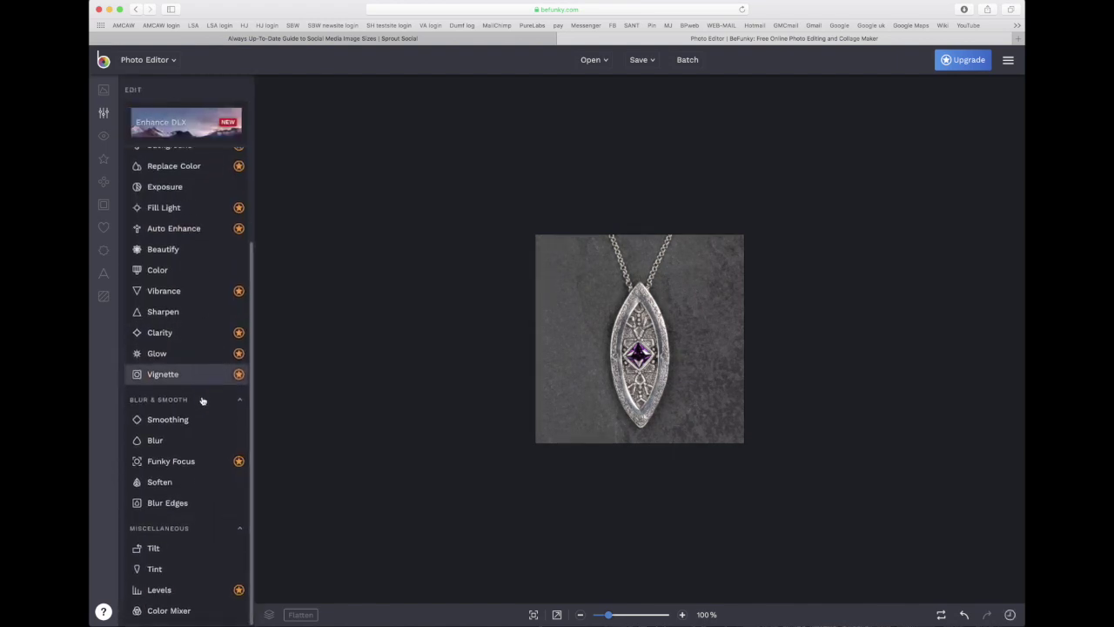
pyautogui.click(172, 273)
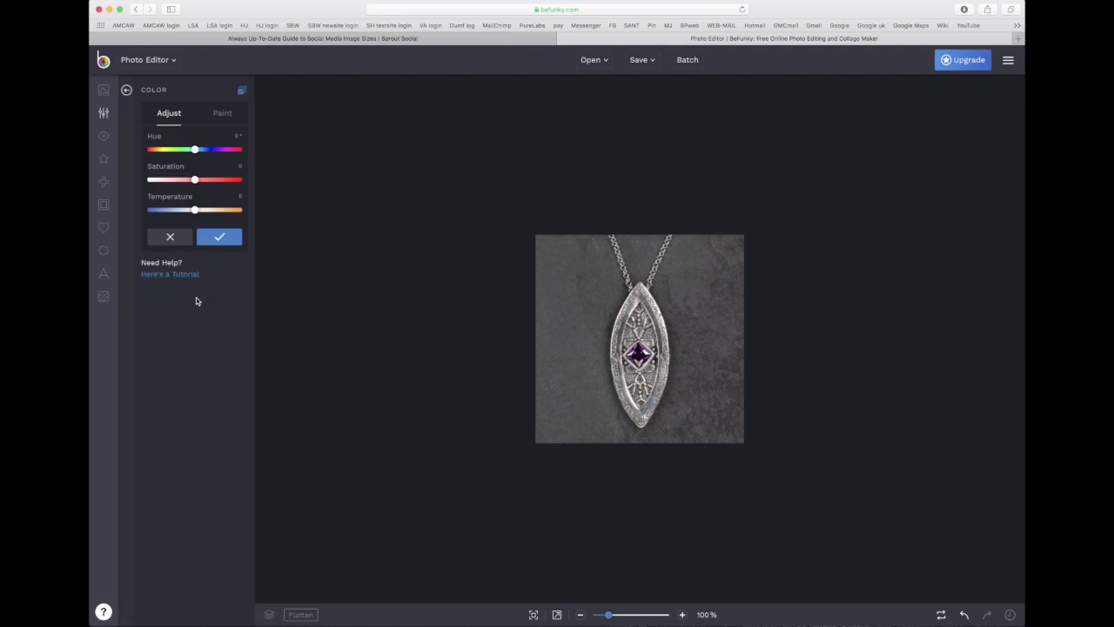
pyautogui.click(171, 238)
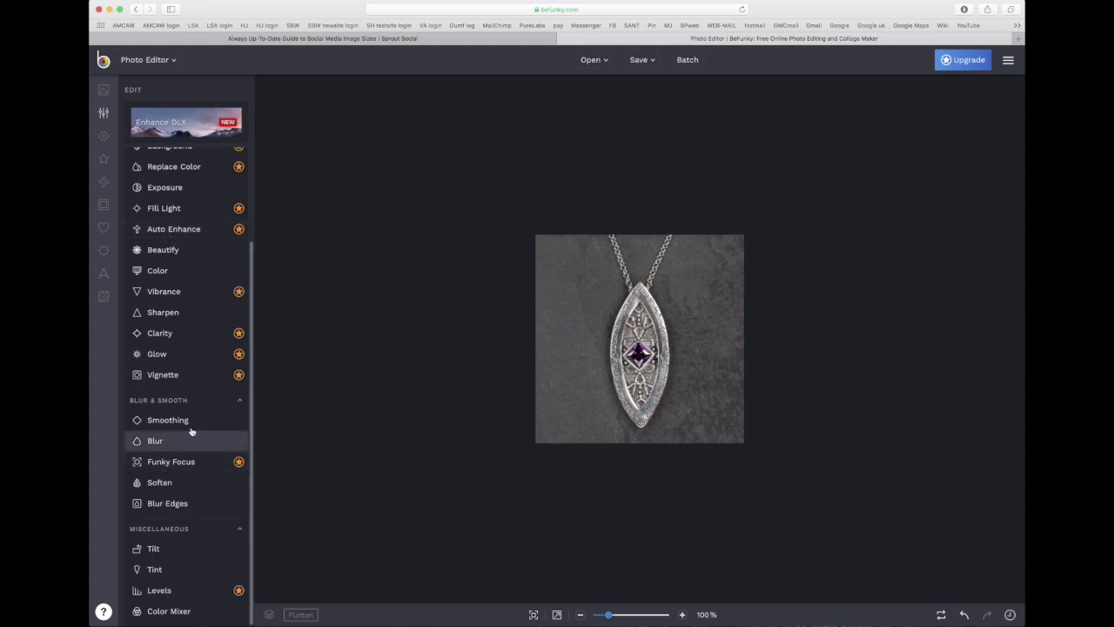
# Try sharpening the photo at 100%, reduce the amount to 0% and discard the adjustment.
pyautogui.click(171, 313)
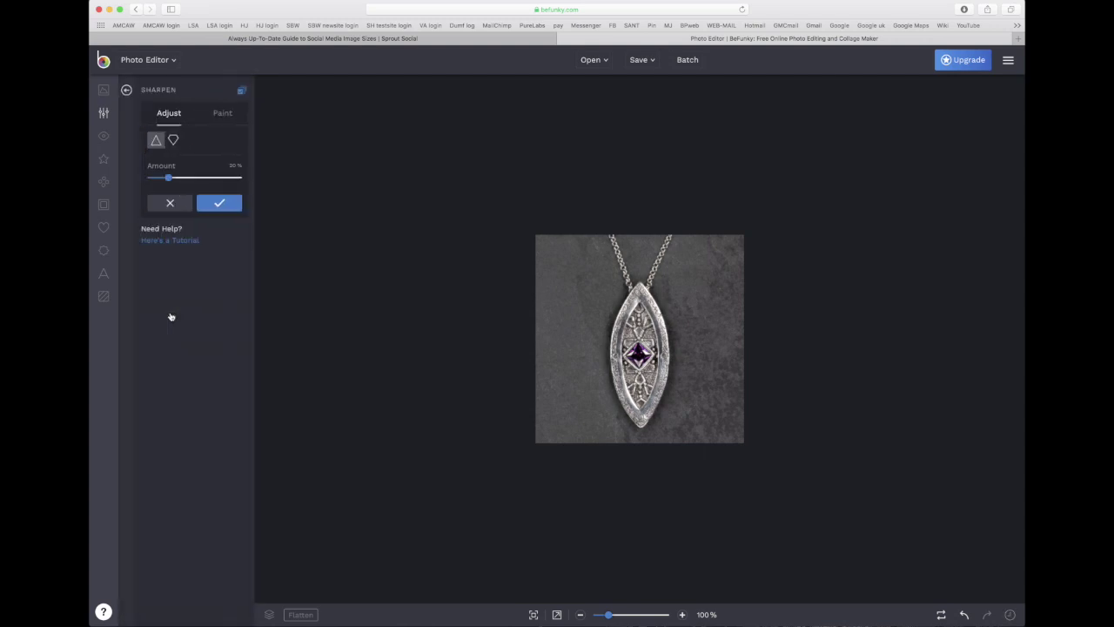
pyautogui.moveTo(168, 181); pyautogui.dragTo(283, 192)
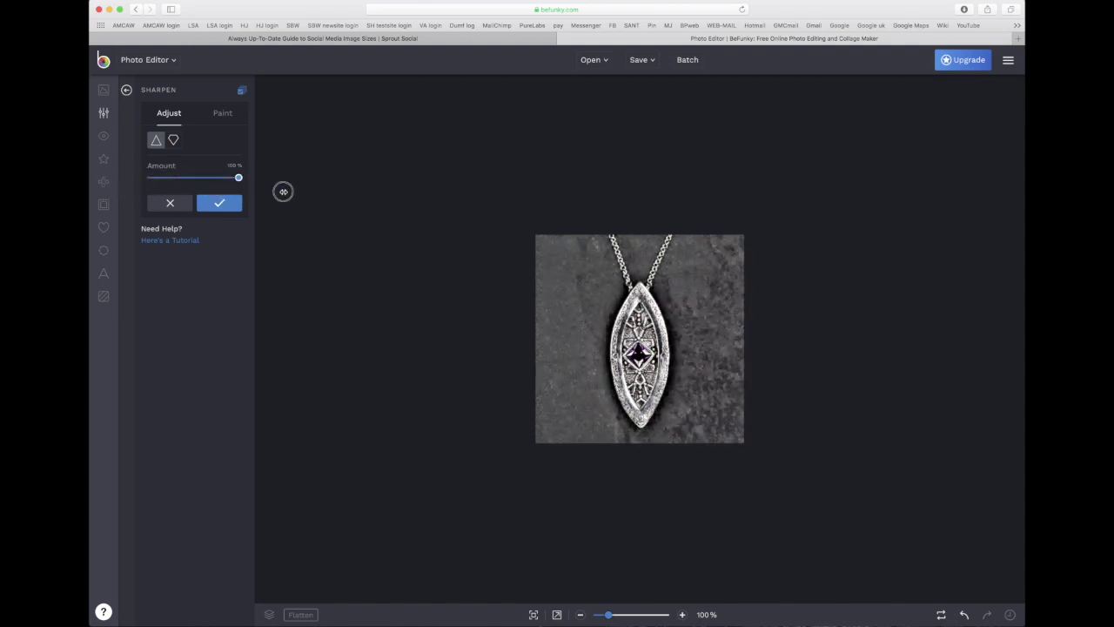
pyautogui.moveTo(283, 191); pyautogui.dragTo(158, 189)
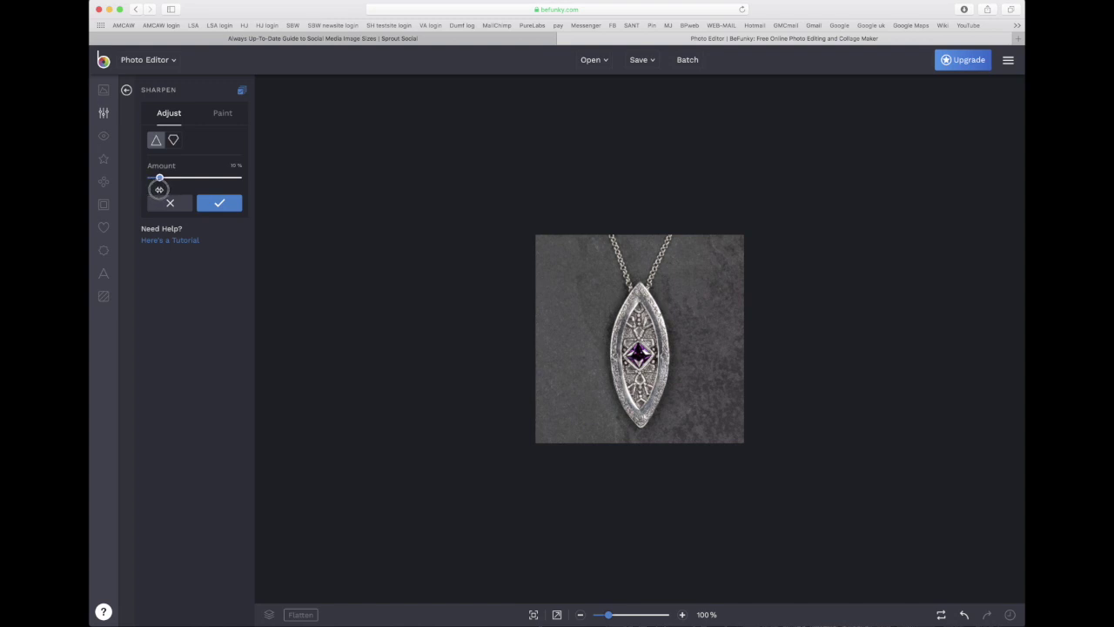
pyautogui.moveTo(159, 189); pyautogui.dragTo(150, 189)
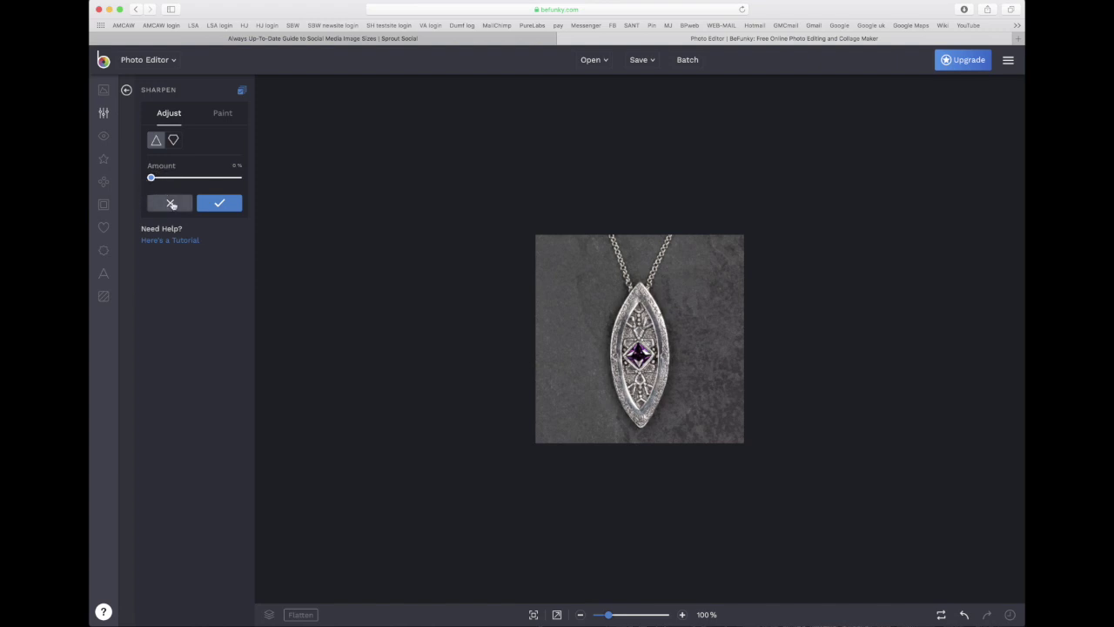
pyautogui.click(171, 202)
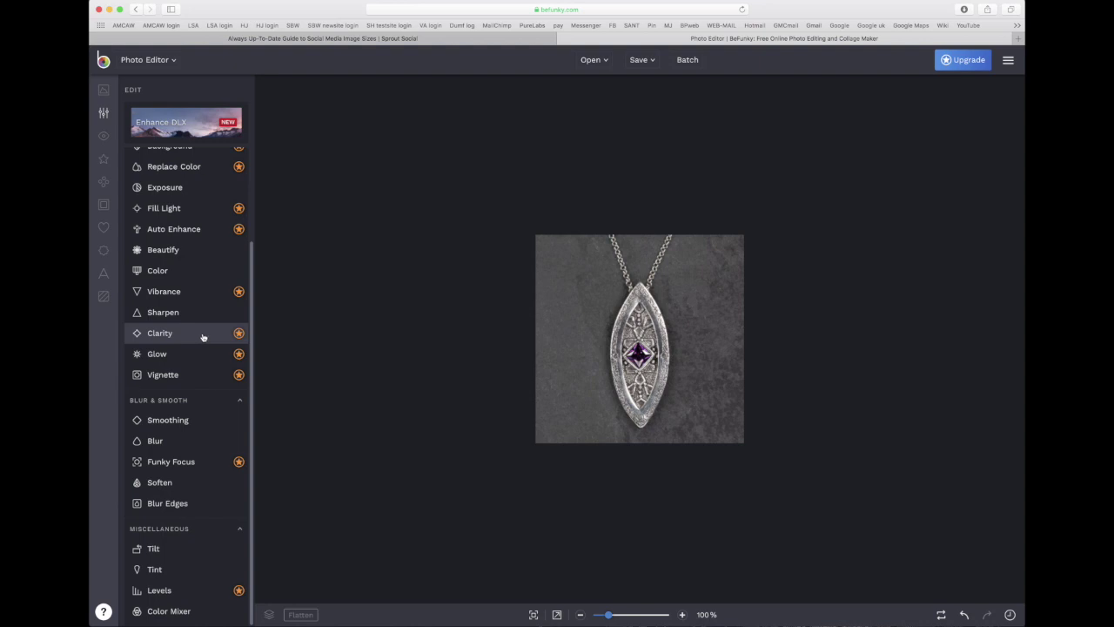
# Save the photo to the computer as a JPG named IMG_4570_edit and dismiss the download notice.
pyautogui.scroll(5, 202, 337)
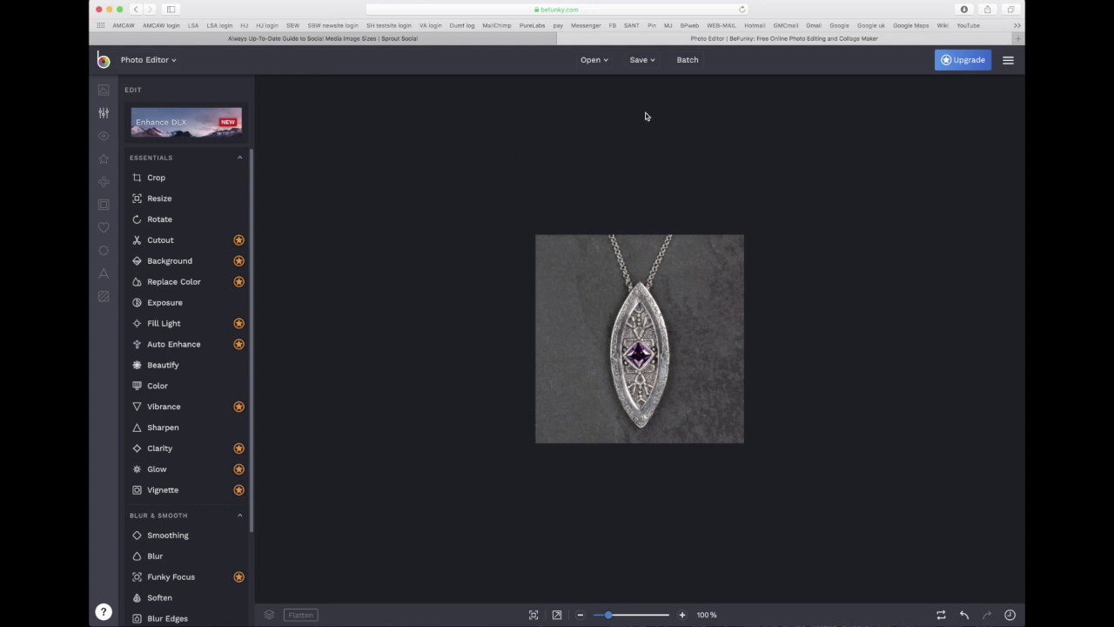
pyautogui.click(636, 60)
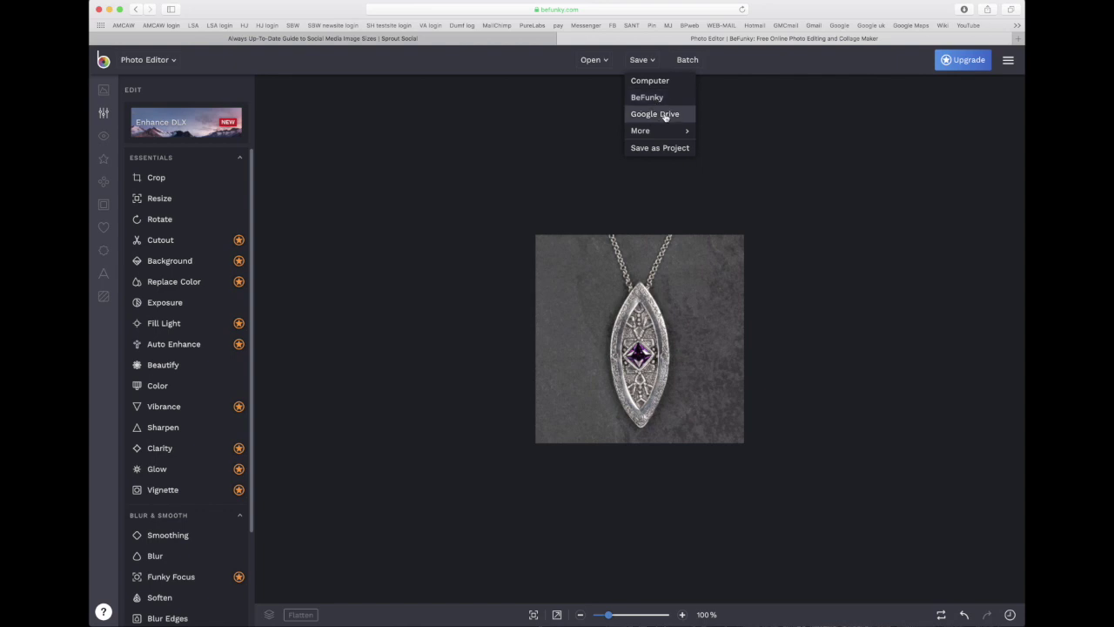
pyautogui.moveTo(668, 132)
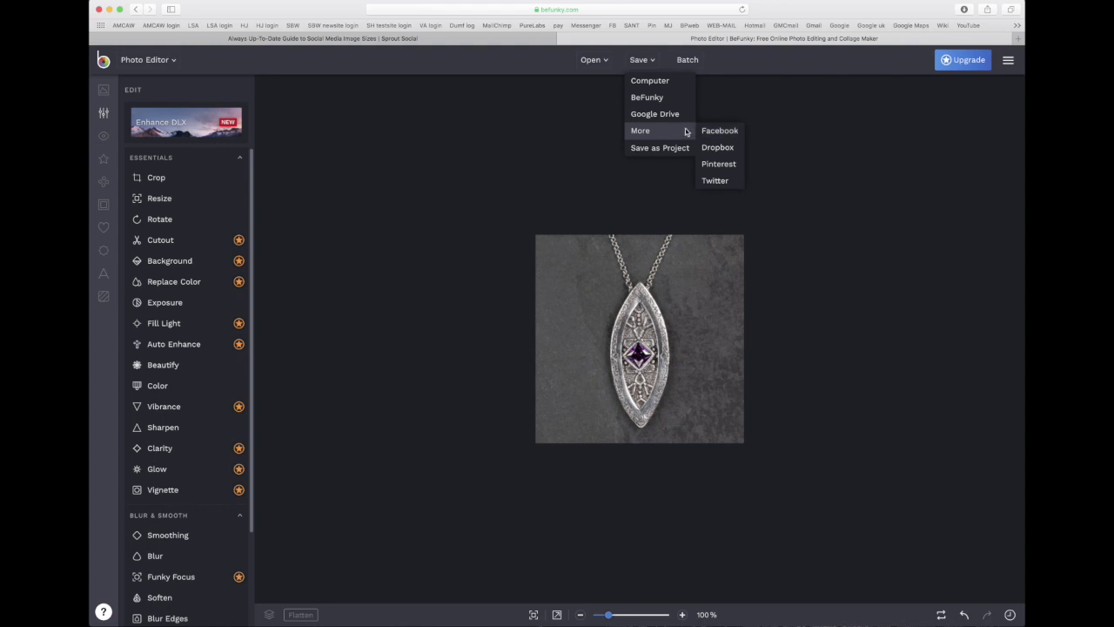
pyautogui.click(657, 81)
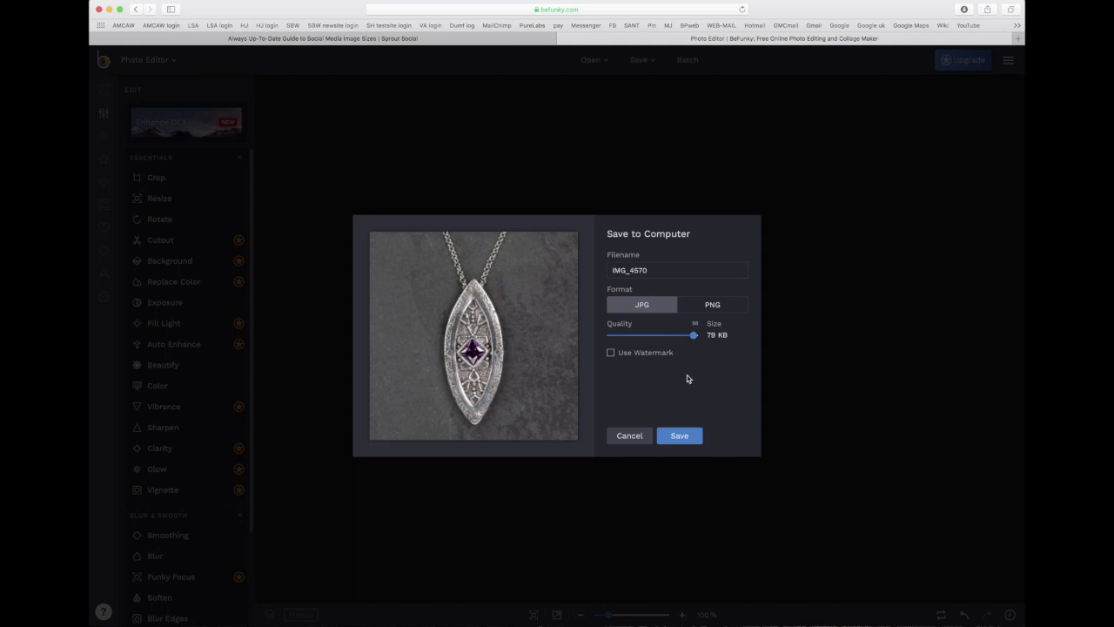
pyautogui.click(654, 270)
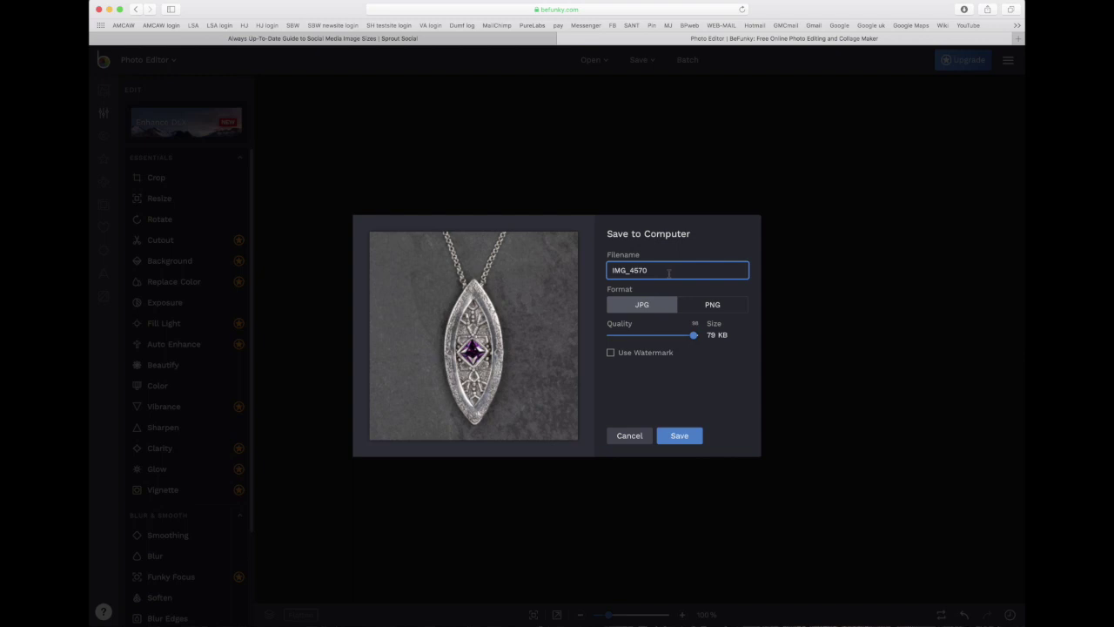
pyautogui.write('_edit')
pyautogui.click(679, 436)
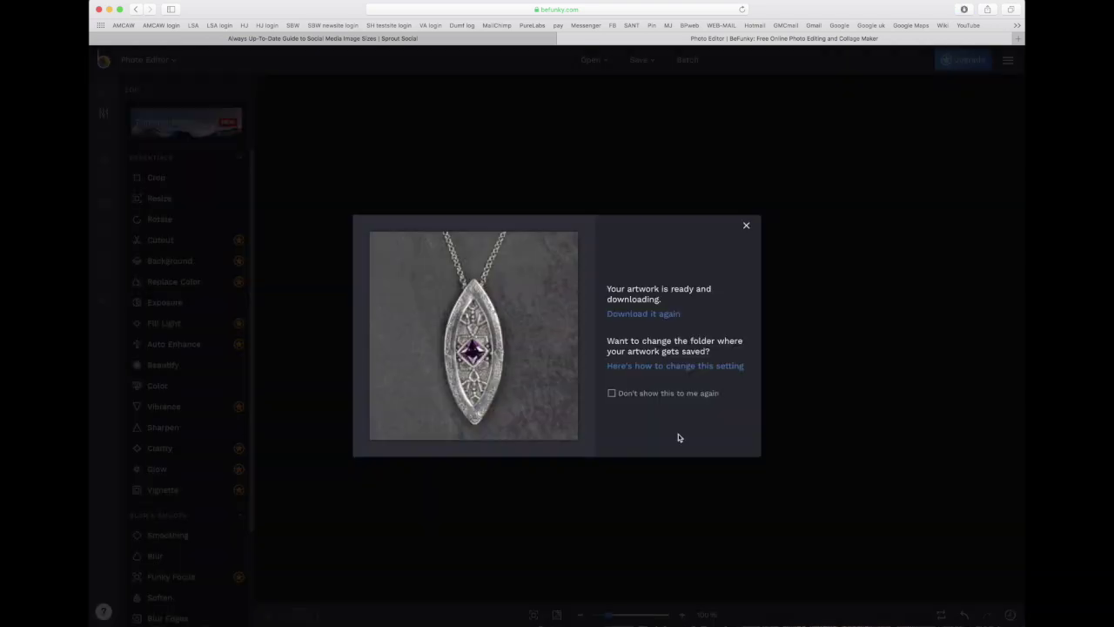
pyautogui.click(745, 226)
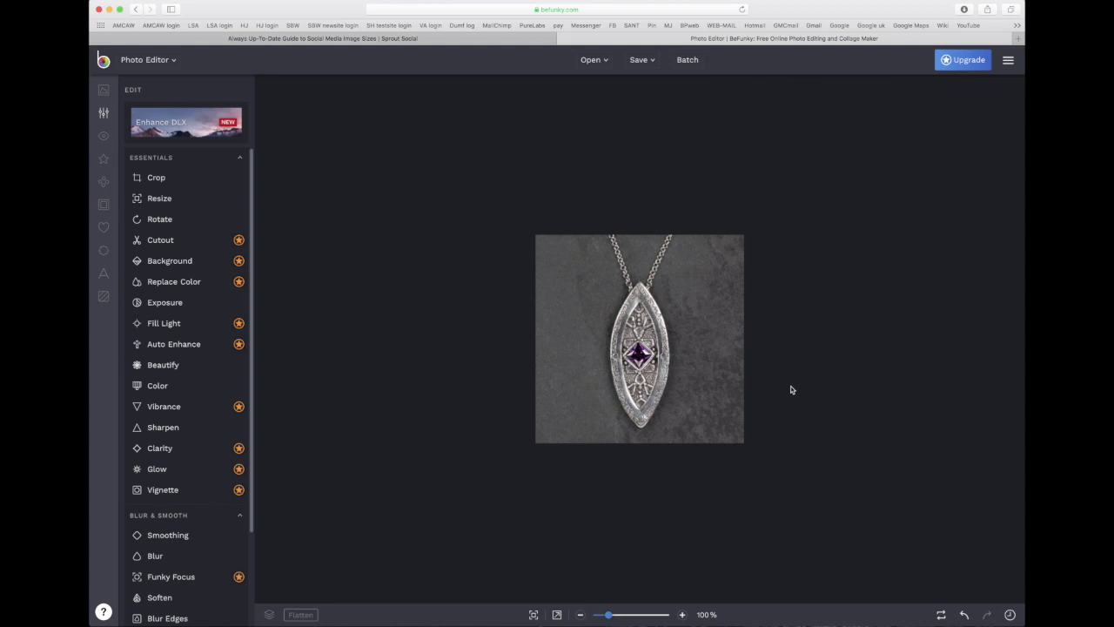